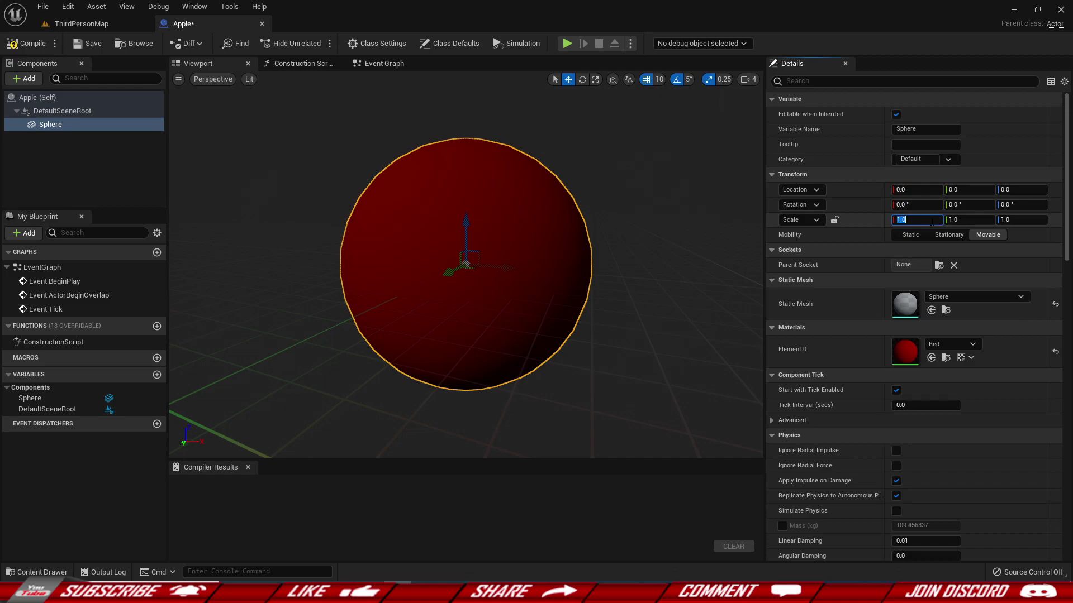
Set the Sphere component's scale to 0.25 on all axes and compile the Apple blueprint
key("Tab")
type(".25")
key("Tab")
type(".25")
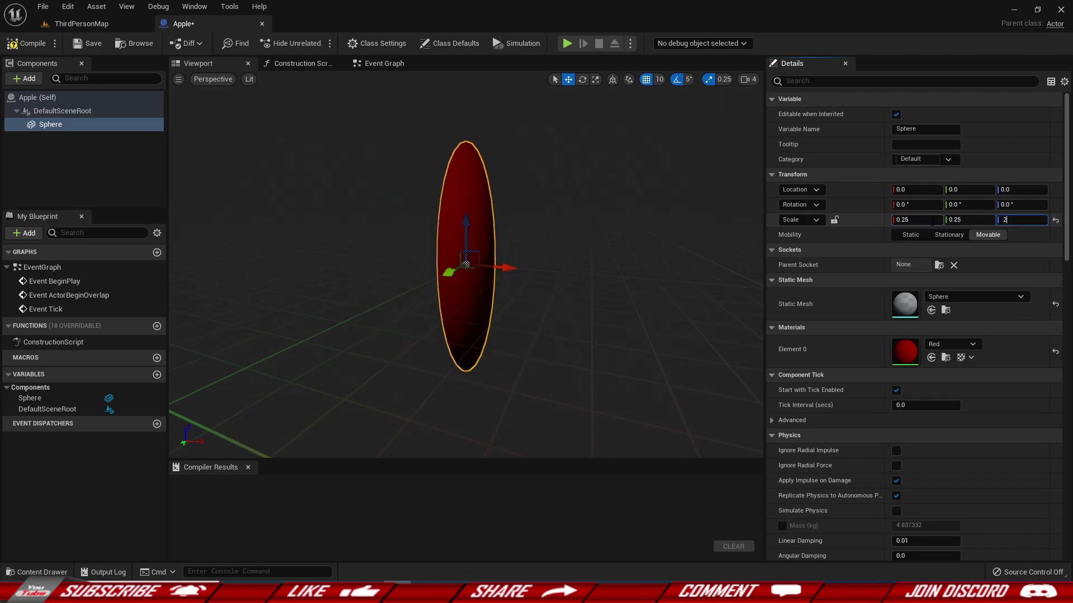
key("Return")
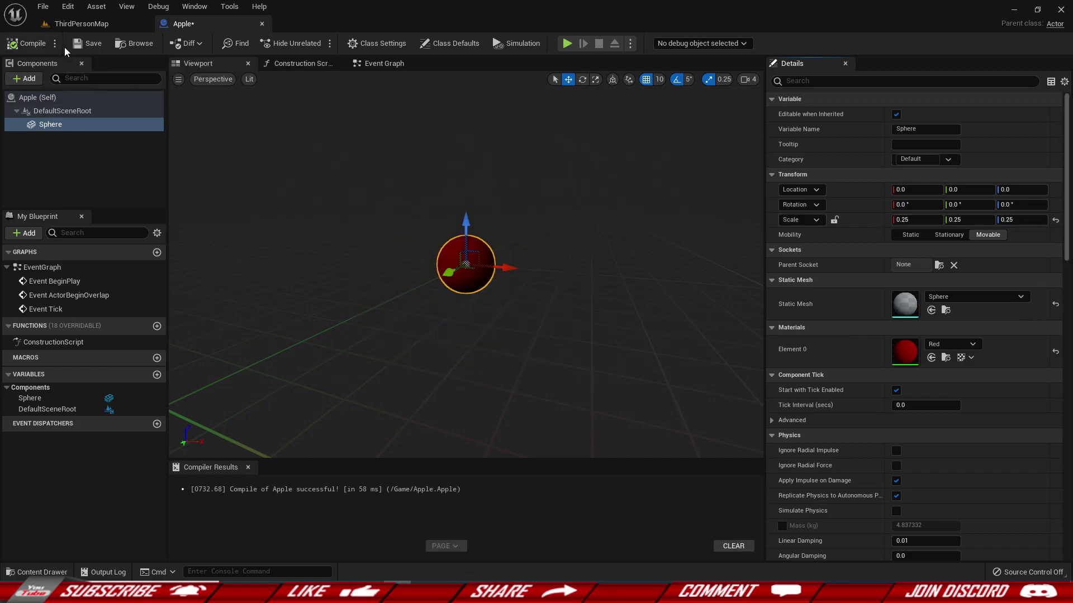
right_click_drag(440, 233, 464, 251)
key("f")
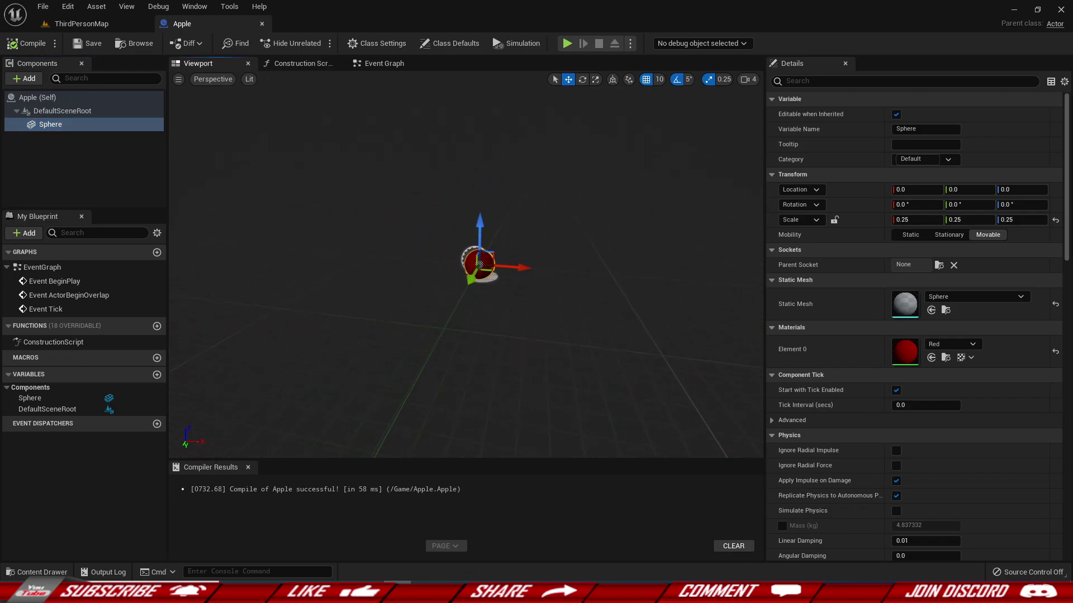
left_click(16, 115)
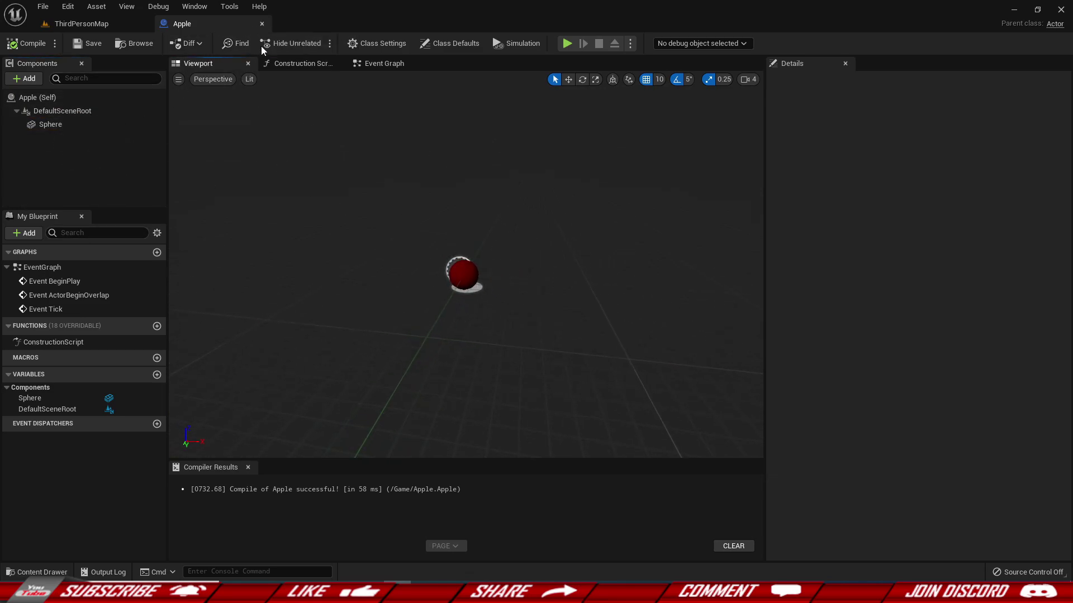
Look over the event graph of the Apple blueprint and close the blueprint
left_click(371, 64)
left_click_drag(366, 143, 624, 390)
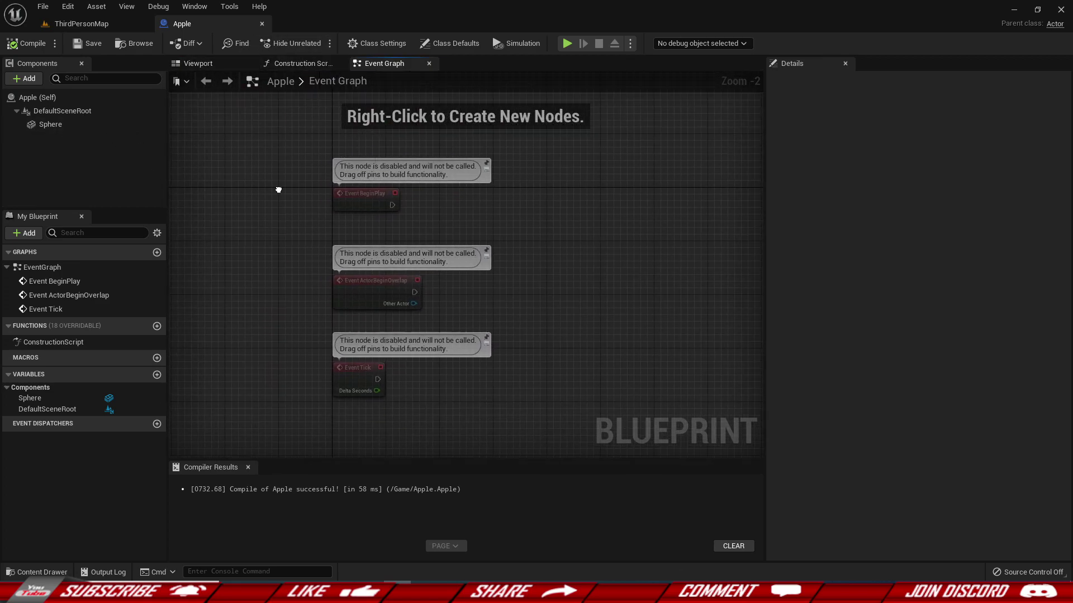
left_click_drag(567, 414, 574, 417)
left_click(572, 417)
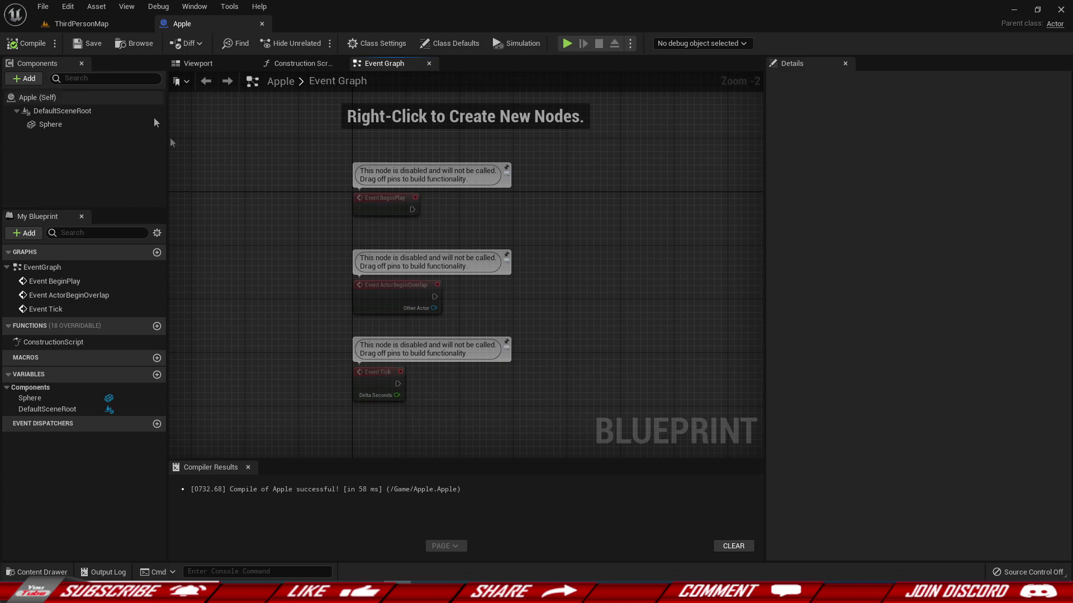
left_click(262, 23)
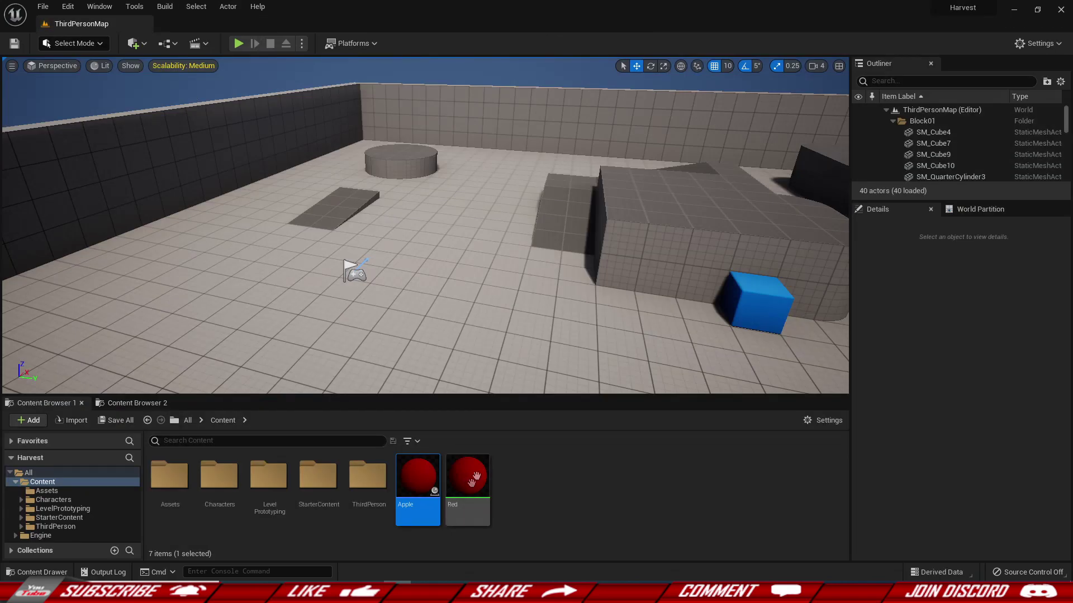
Create an Actor blueprint named BP_Tree in the Content folder and open it for editing
right_click(551, 495)
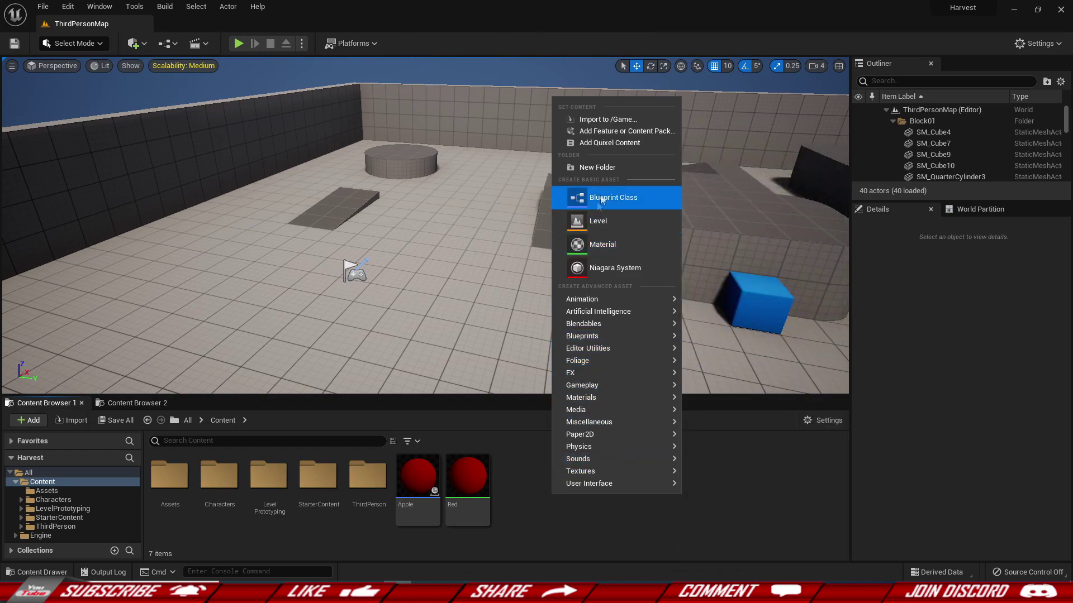
left_click(600, 199)
left_click(403, 205)
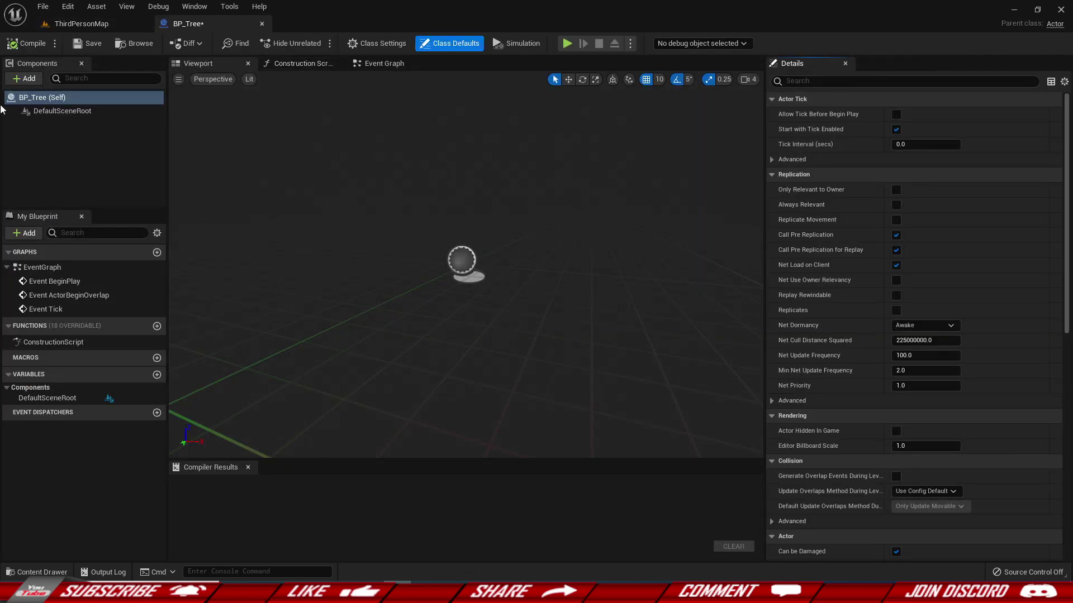
Add a static mesh component to BP_Tree and assign it the Tree1_tree_001 mesh from the Assets folder
left_click(28, 79)
left_click(50, 191)
left_click(53, 24)
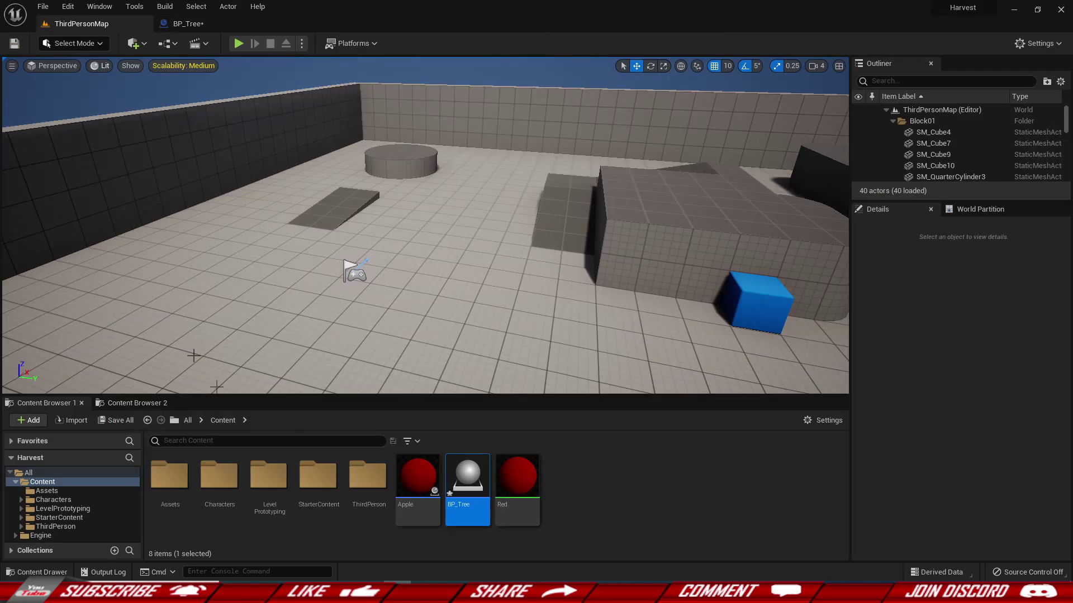
double_click(169, 478)
left_click(564, 481)
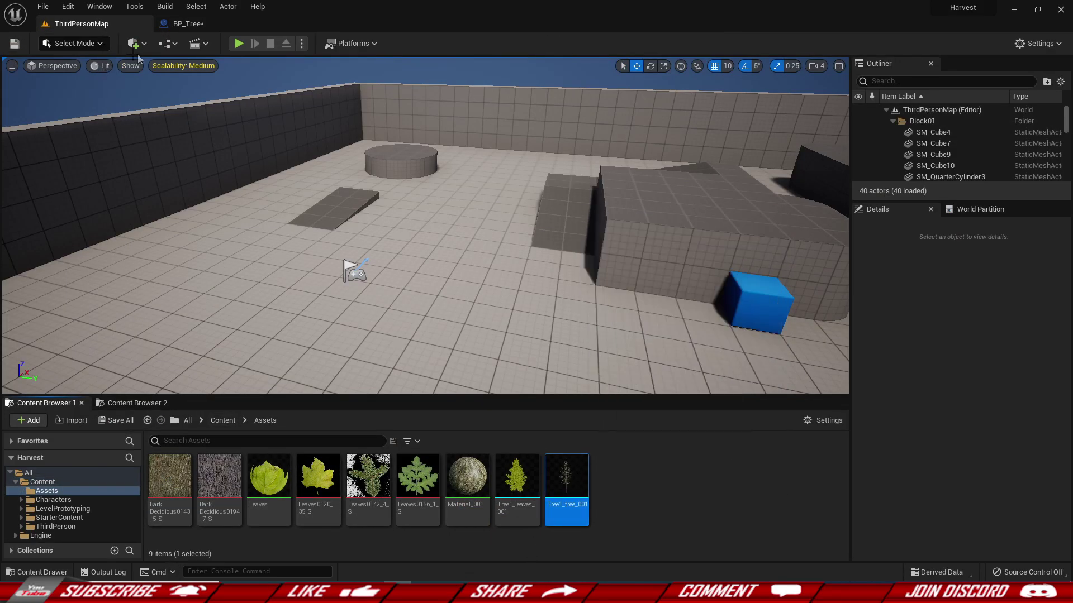
left_click(184, 23)
left_click(931, 310)
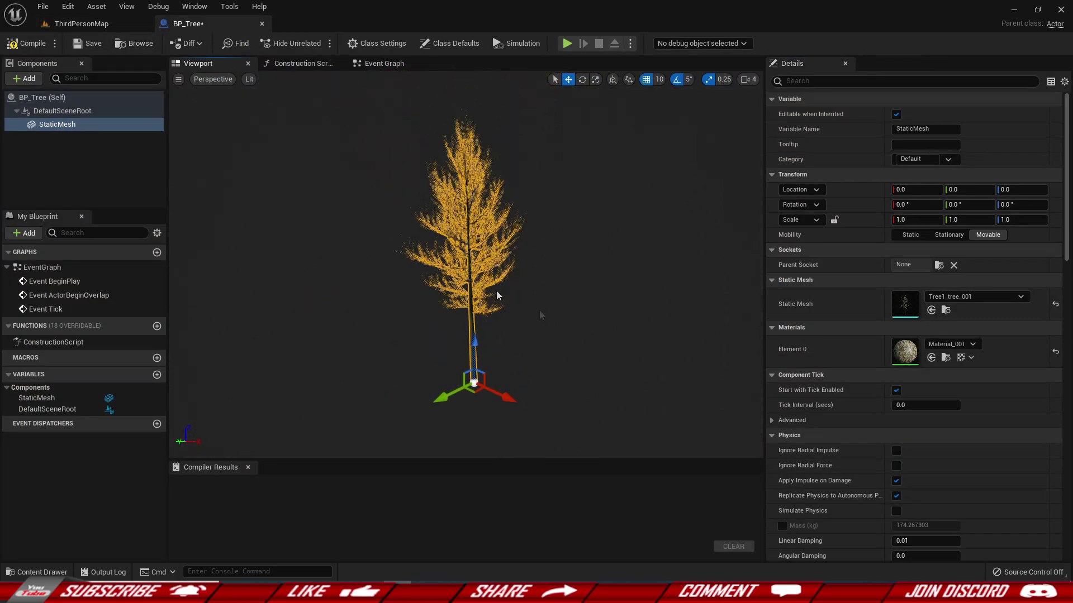
Add a second static mesh component to BP_Tree and assign it the Tree1_leaves_001 mesh
left_click(47, 148)
left_click(39, 77)
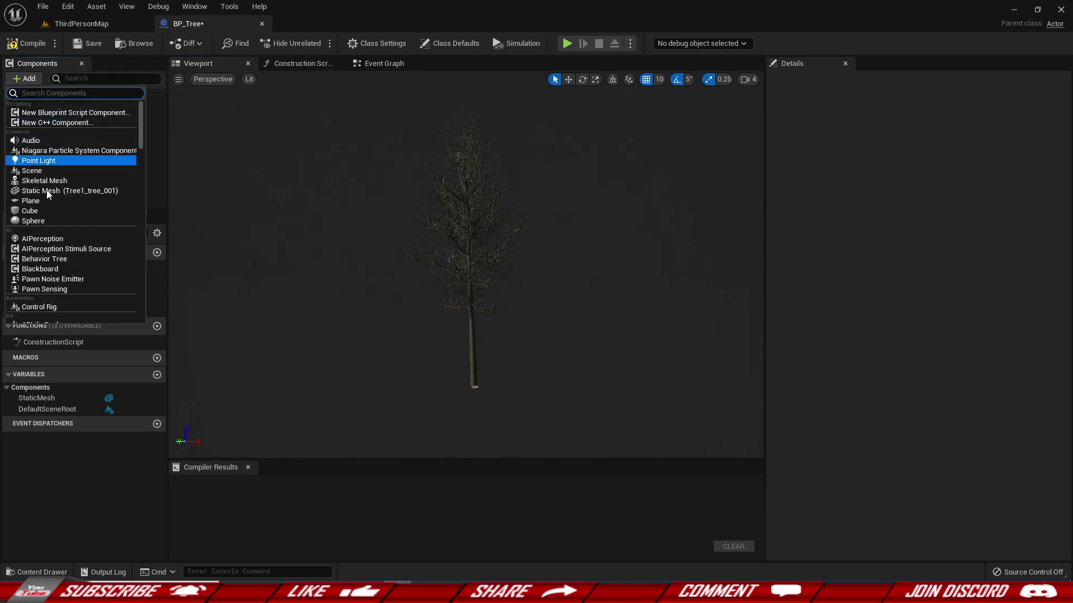
left_click(47, 190)
left_click(56, 124)
left_click(953, 296)
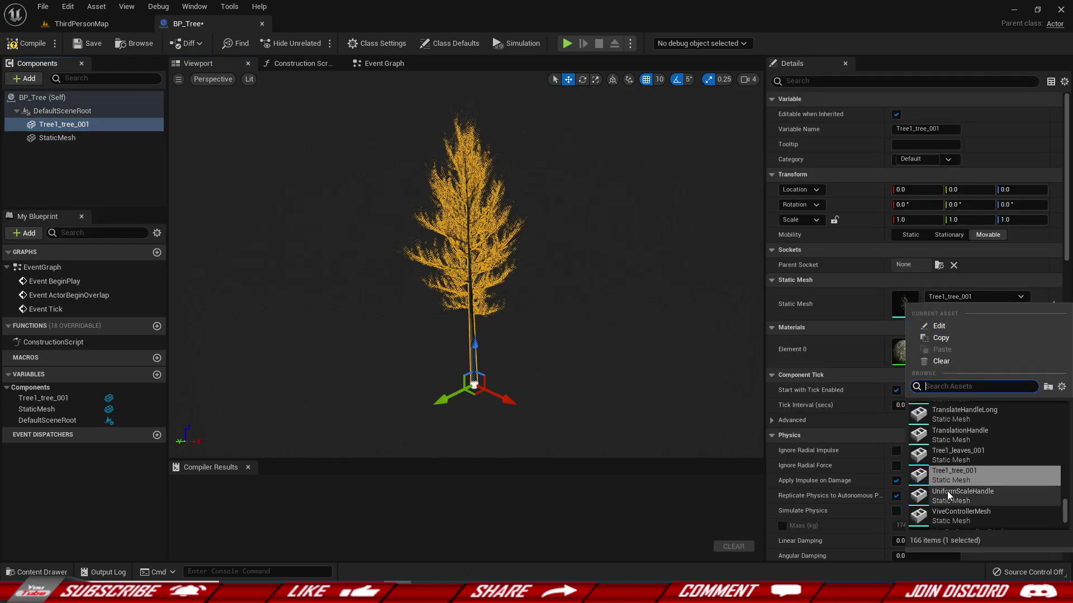
left_click(947, 465)
Make the leaves component a child of the StaticMesh trunk component
right_click_drag(559, 371, 542, 328)
left_click(47, 161)
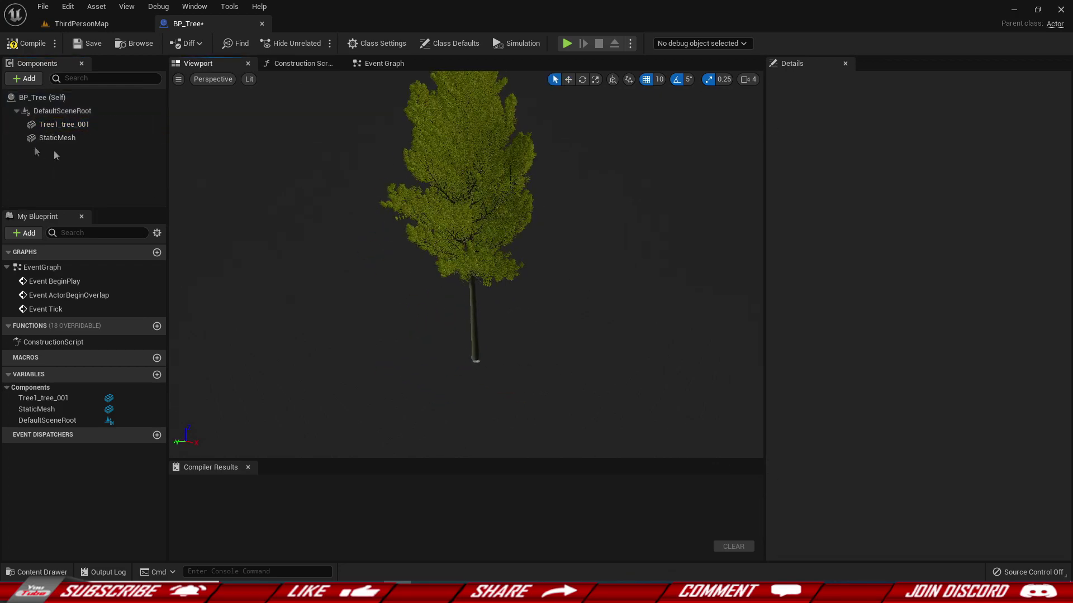
left_click(65, 124)
left_click_drag(64, 124, 59, 140)
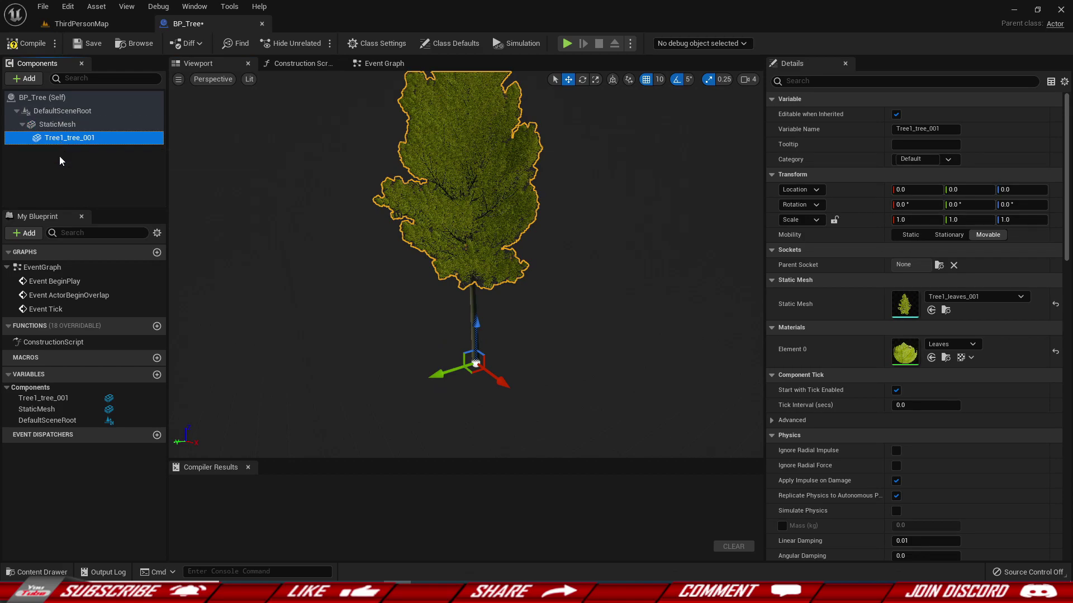
Set the scale of the StaticMesh trunk component to 0.5 on all axes and compile BP_Tree
left_click(59, 127)
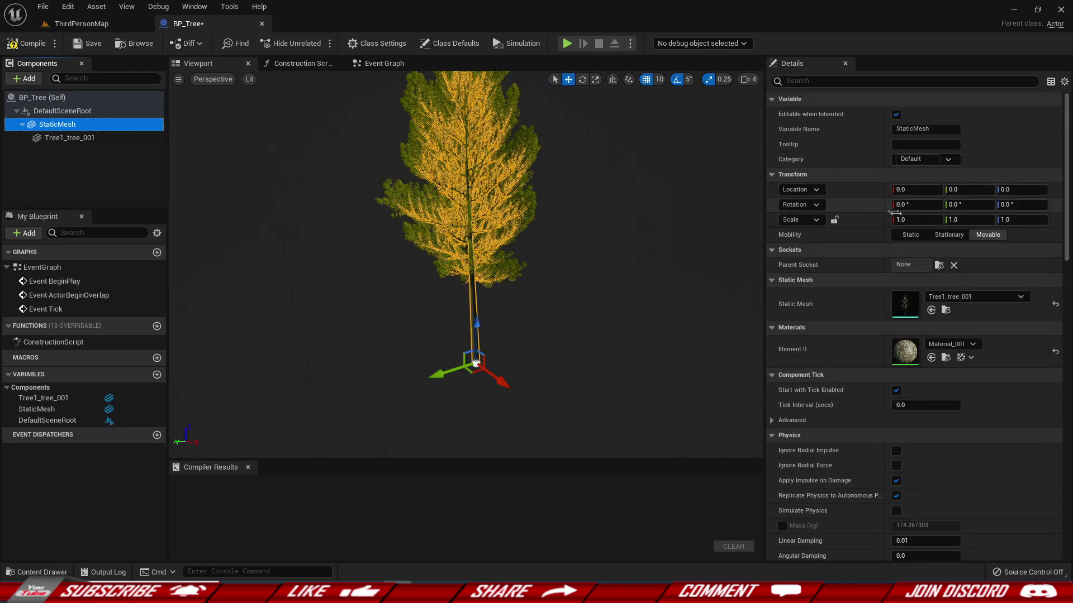
left_click(902, 219)
type("0.5")
key("Tab")
type("0.5")
key("Tab")
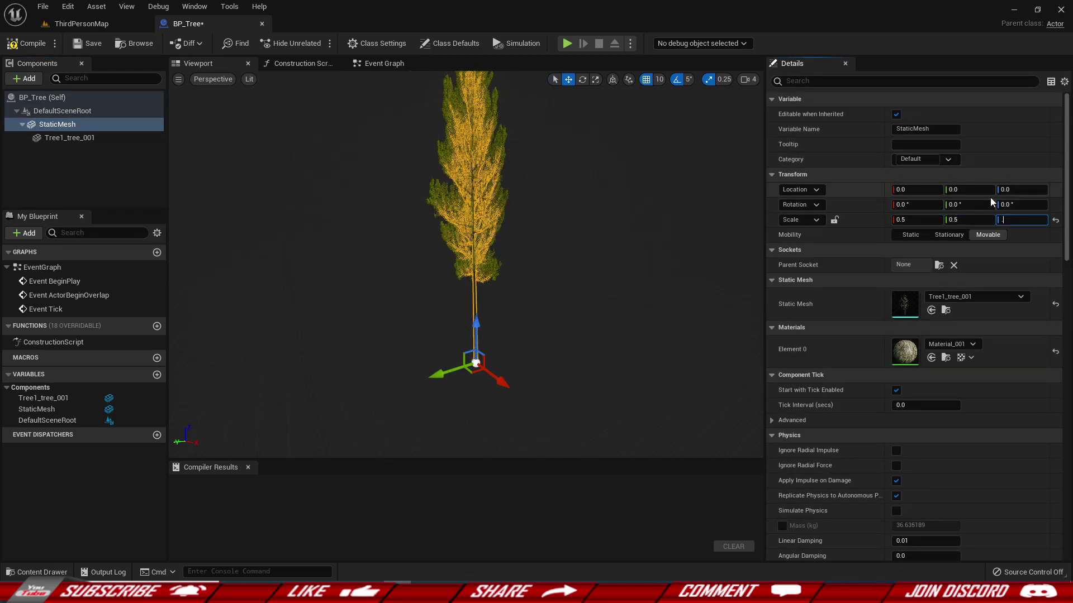
type("0.5")
key("Return")
left_click(28, 44)
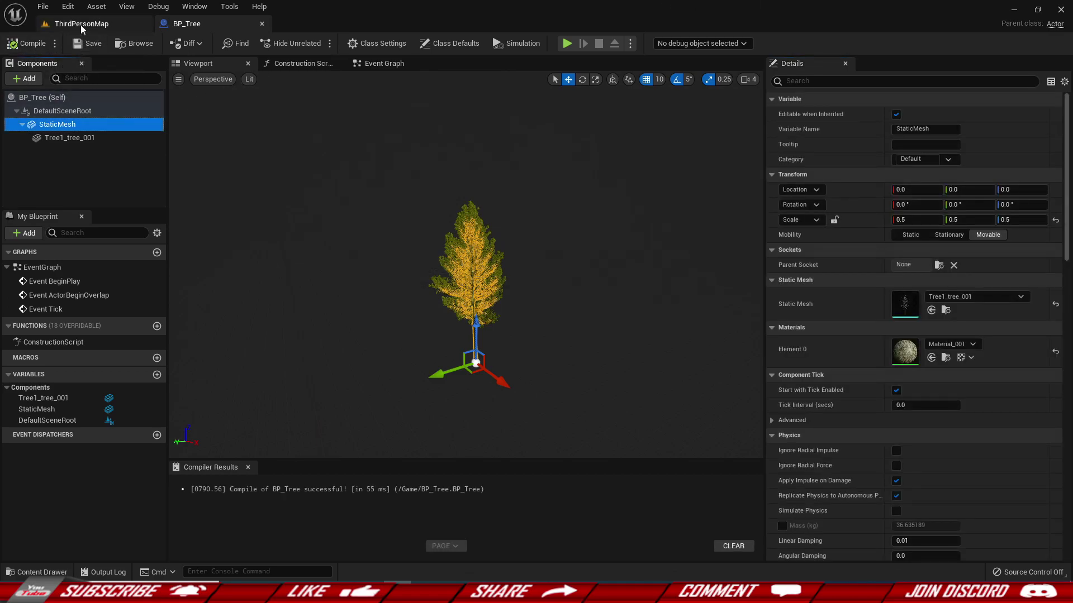
Return to the level, place a BP_Tree actor on the floor and view it from different angles
left_click(80, 25)
left_click(223, 421)
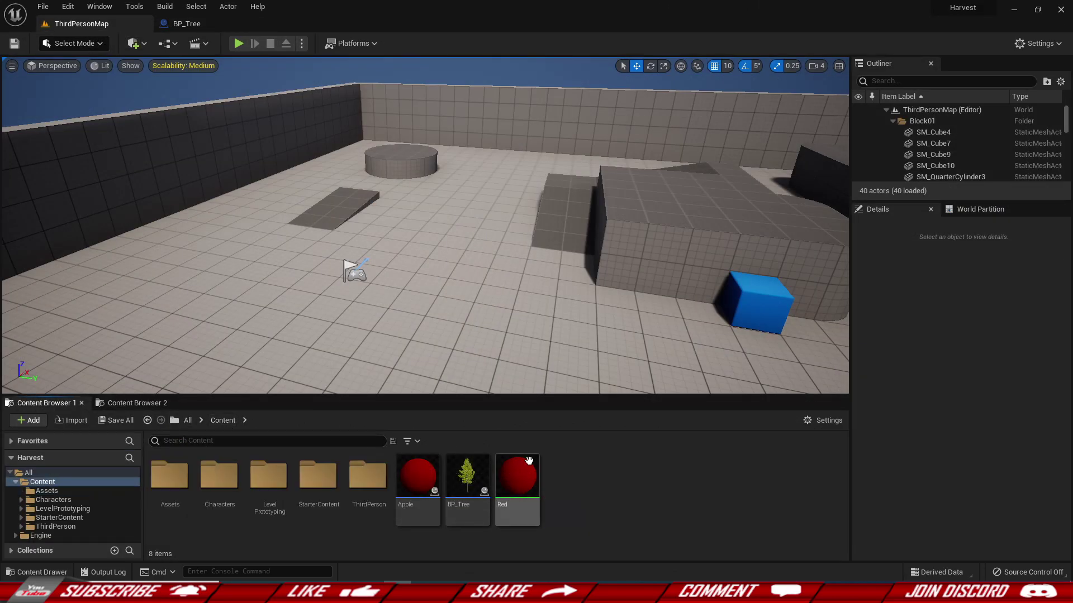
left_click_drag(390, 278, 414, 246)
key("f")
key("d")
right_click_drag(414, 247, 296, 224)
key("Escape")
key("w")
right_click_drag(361, 254, 336, 211)
key("s")
Reopen the BP_Tree blueprint and add an Arrow component under the default scene root
double_click(485, 474)
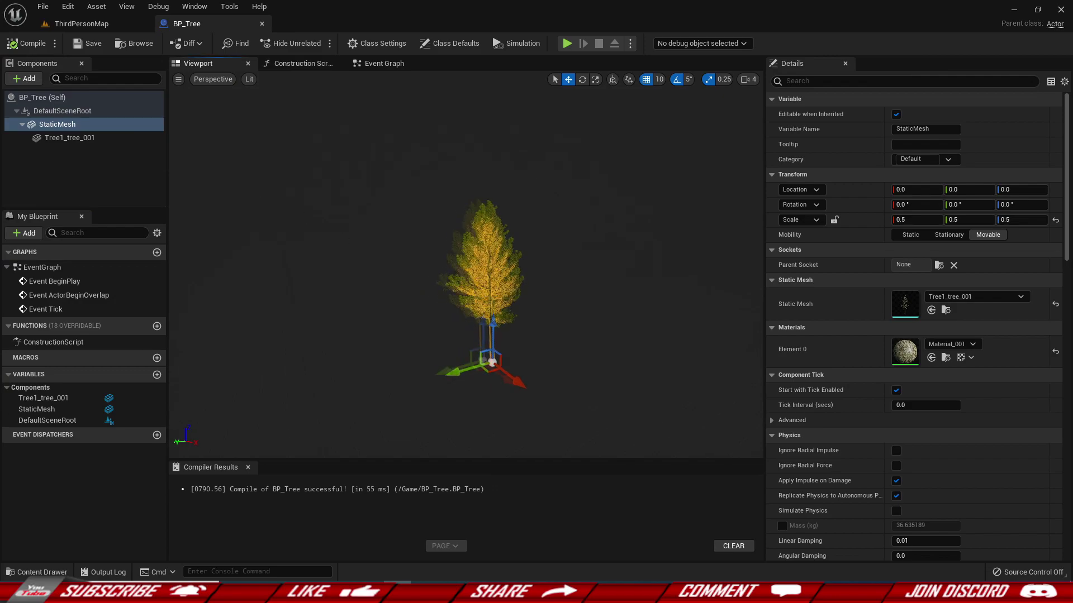
key("w")
mouse_move(466, 264)
right_mouse_down()
mouse_move(447, 262)
mouse_move(470, 265)
right_mouse_up()
key("s")
left_click(36, 170)
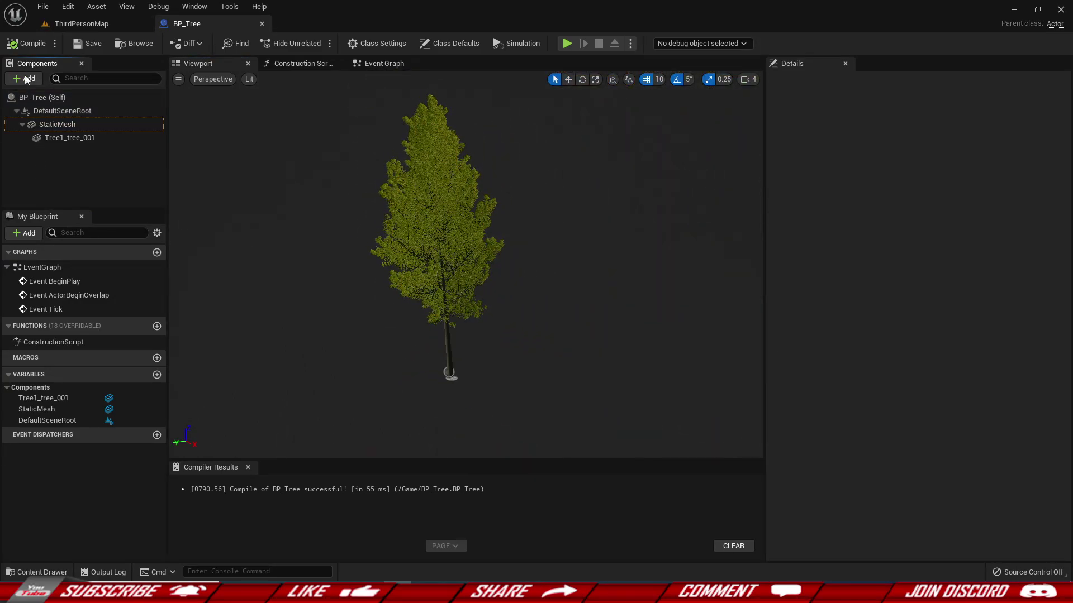
left_click(24, 79)
type("arrow")
key("Return")
key("Return")
Move the Arrow component up into the lower foliage beside the trunk, at location 0, -30, 290
mouse_move(489, 344)
right_mouse_down()
mouse_move(476, 362)
mouse_move(491, 346)
right_mouse_up()
key("w")
left_click_drag(489, 262, 489, 211)
right_click_drag(489, 211, 538, 222)
key("d")
key("w")
key("w")
key("d")
key("a")
left_click_drag(361, 209, 586, 221)
key("f")
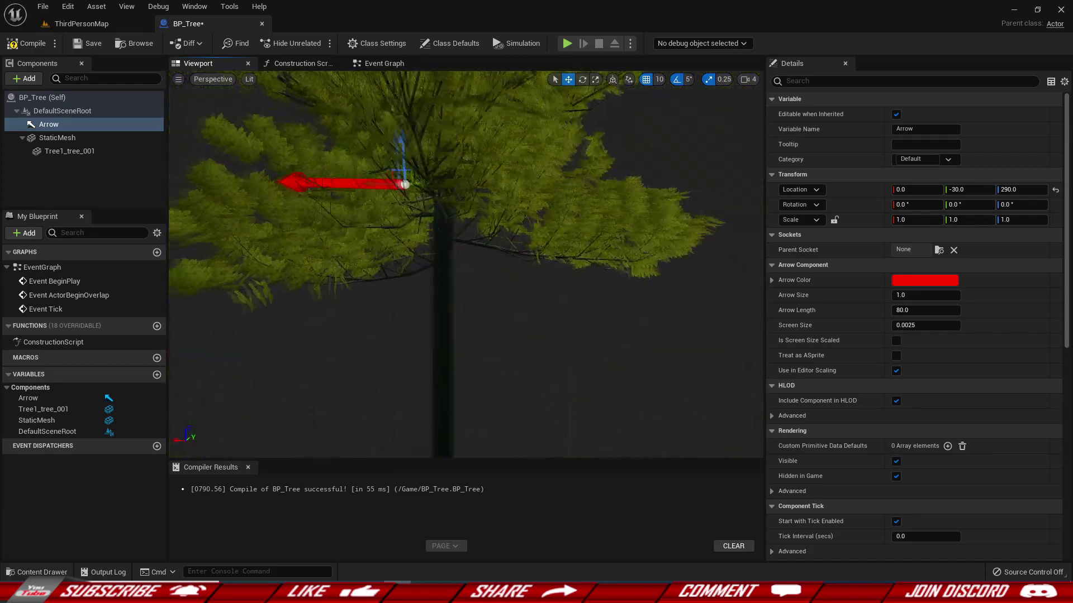
Duplicate the arrow and move the copy beneath a nearby branch, at about 40, 10, 310
key("ctrl+d")
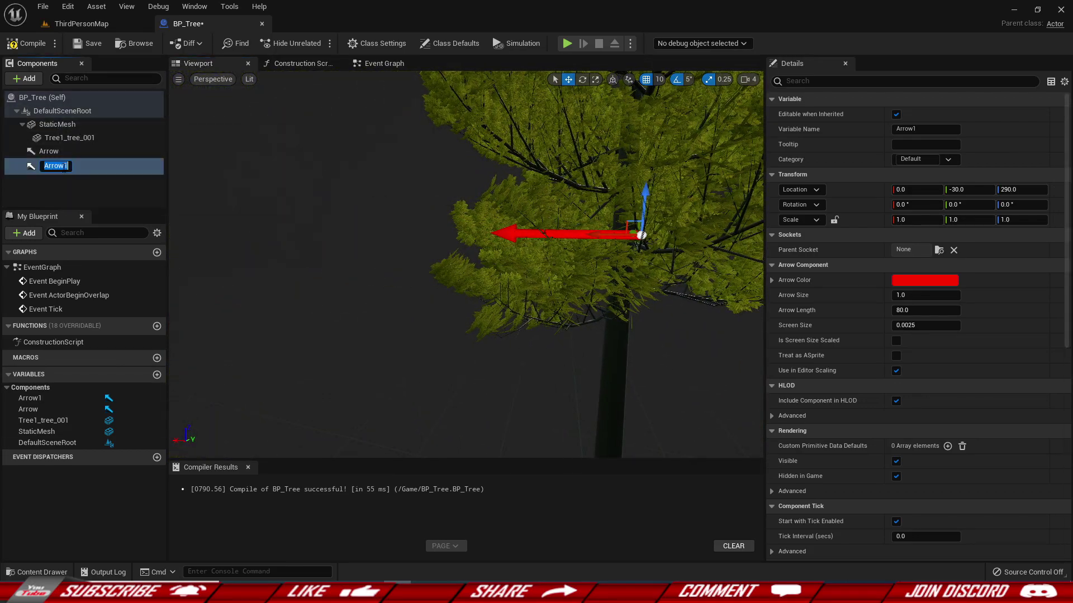
right_click_drag(522, 308, 523, 309)
left_click(525, 296)
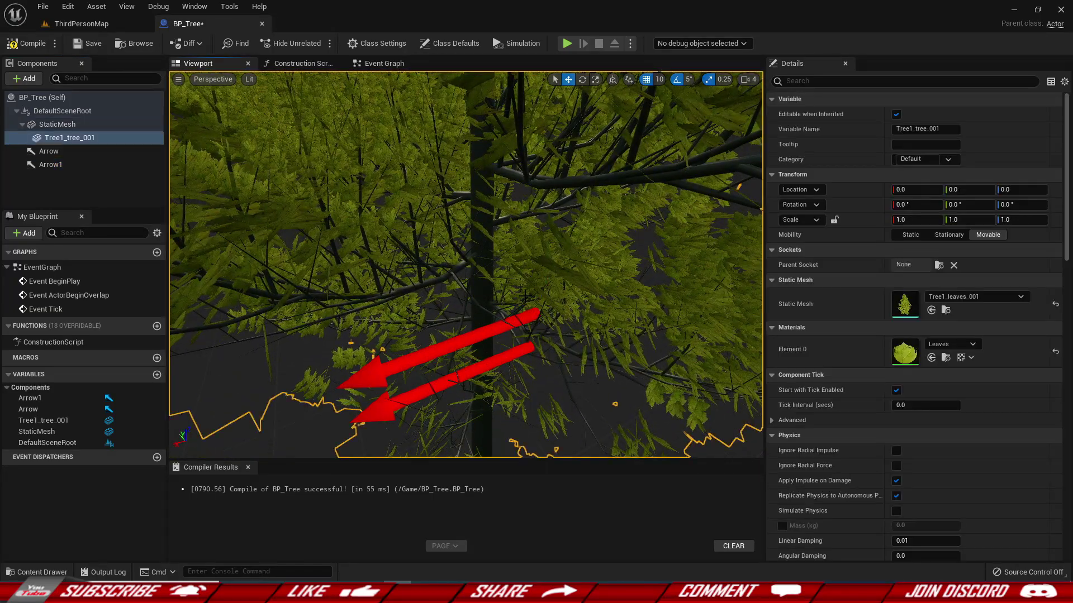
left_click(520, 308)
left_click_drag(519, 311, 469, 286)
right_click_drag(469, 285, 522, 287)
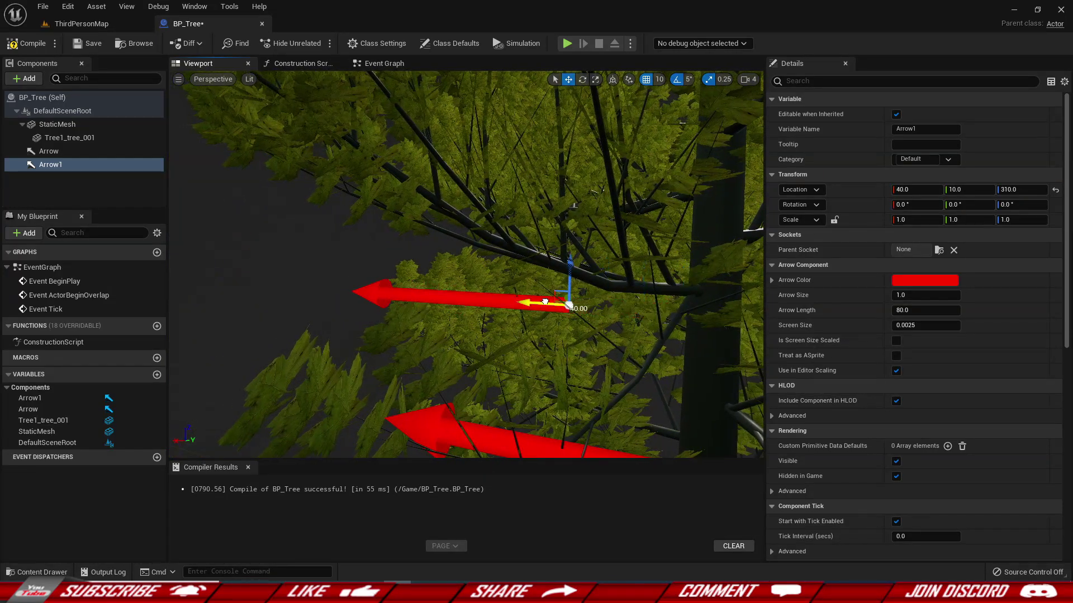
scroll(466, 263, "down", 10)
Duplicate Arrow1 and move the copy higher in the foliage, to location 40, 50, 350
left_click(92, 181)
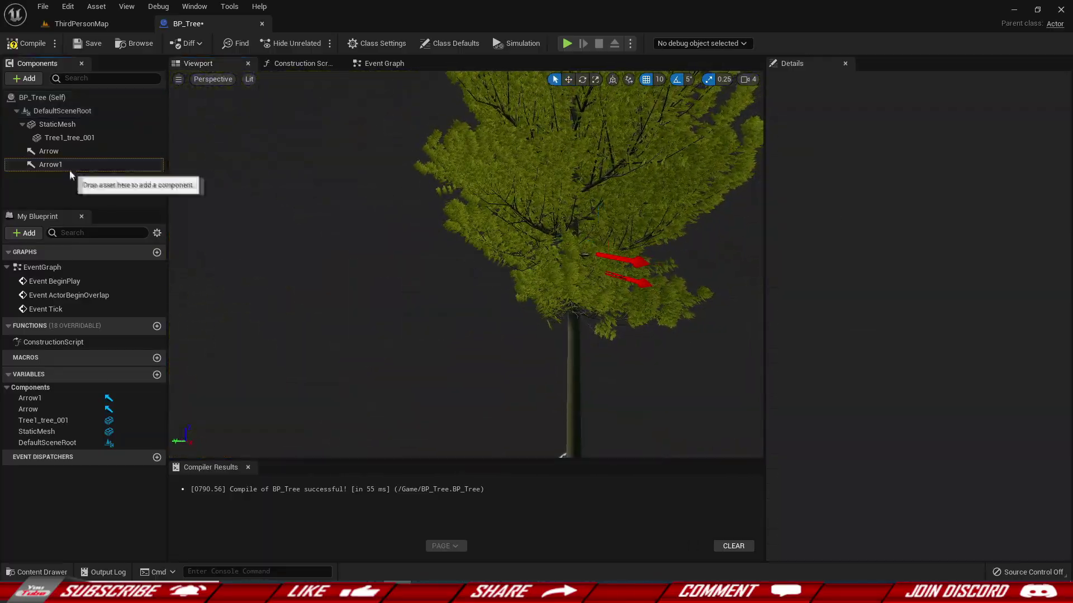
left_click_drag(94, 182, 54, 178)
key("ctrl+d")
right_click_drag(402, 280, 357, 280)
left_click_drag(353, 277, 502, 257)
right_click_drag(503, 257, 550, 268)
left_click_drag(567, 267, 565, 228)
right_click_drag(566, 228, 430, 291)
Duplicate the arrow again and spread the copies to other branches of the tree
key("ctrl+d")
left_click_drag(379, 348, 471, 240)
right_click_drag(471, 241, 413, 223)
left_click_drag(414, 223, 234, 219)
right_click_drag(233, 219, 415, 204)
Duplicate the last arrow and move the copy across the foliage, to location -70, 100, 390
left_click(67, 198)
key("ctrl+d")
left_click_drag(414, 204, 363, 279)
right_click_drag(364, 279, 398, 314)
left_click_drag(399, 314, 416, 306)
right_click_drag(416, 306, 369, 268)
left_click_drag(369, 268, 383, 265)
right_click_drag(383, 265, 316, 275)
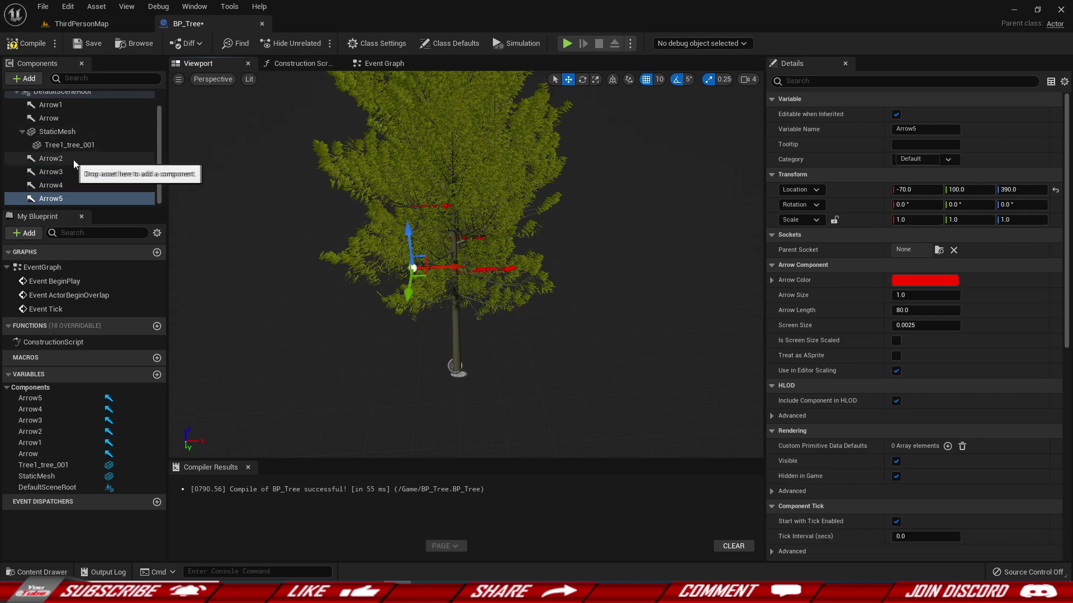
right_click_drag(317, 275, 380, 263)
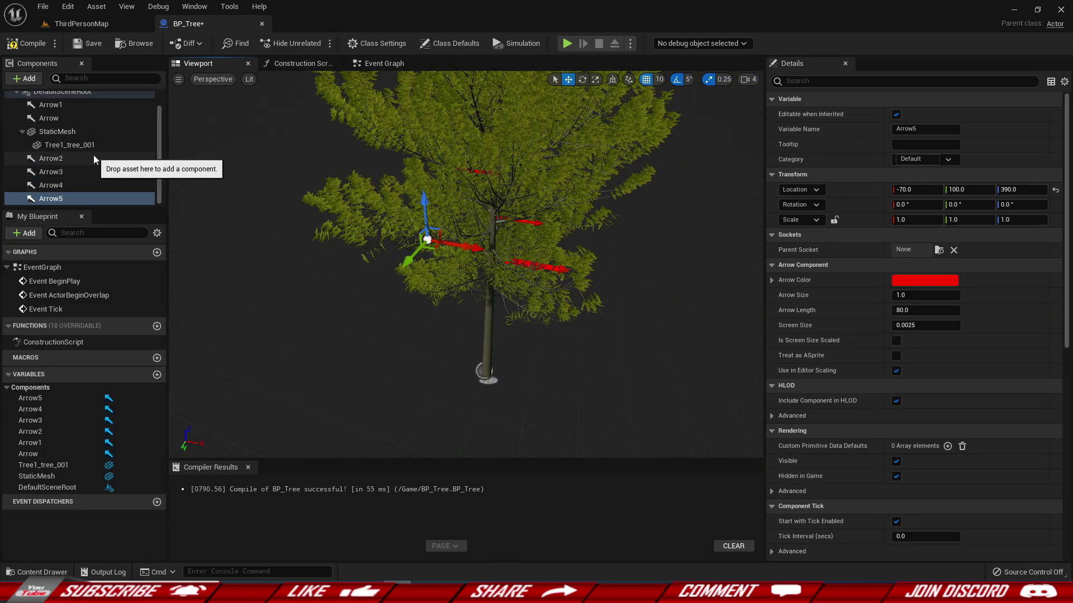
Rename the original Arrow component as Arrow0, then compile and save BP_Tree
double_click(58, 120)
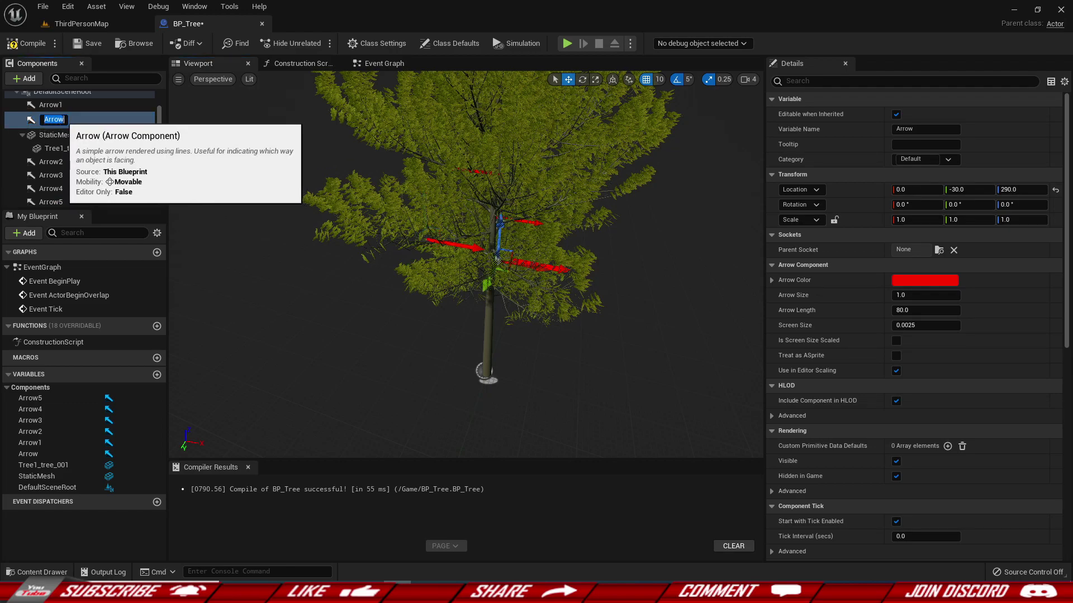
key("Return")
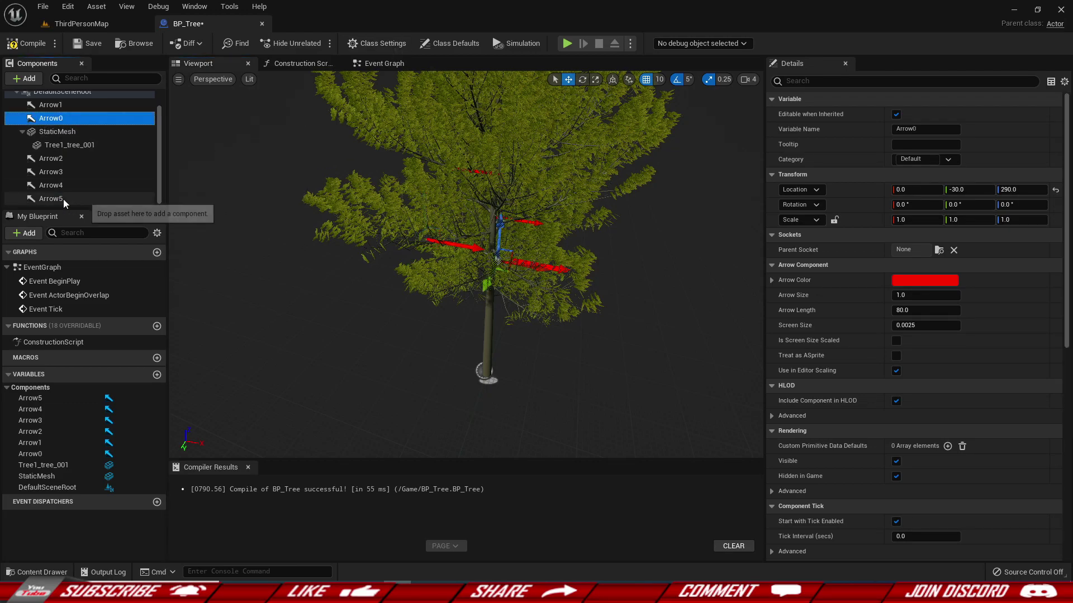
left_click(71, 160)
left_click(26, 43)
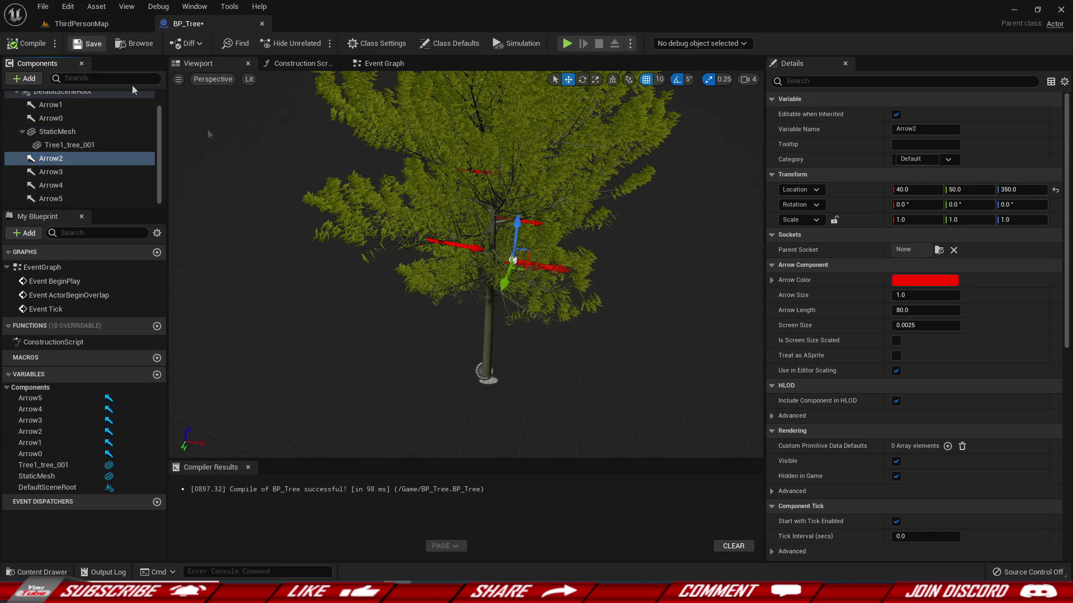
scroll(465, 263, "down", 8)
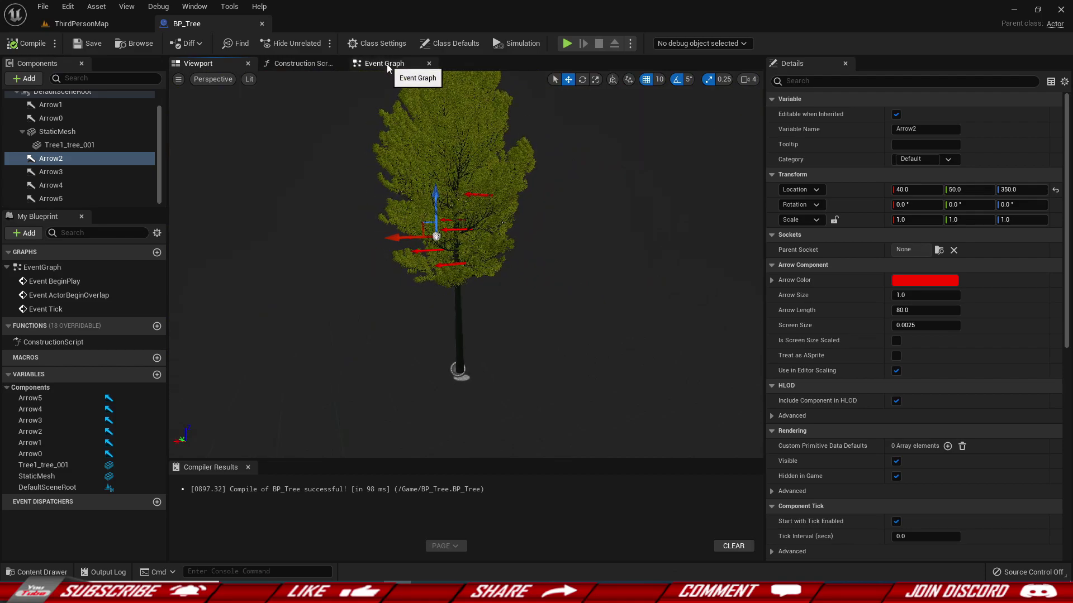
left_click(87, 145)
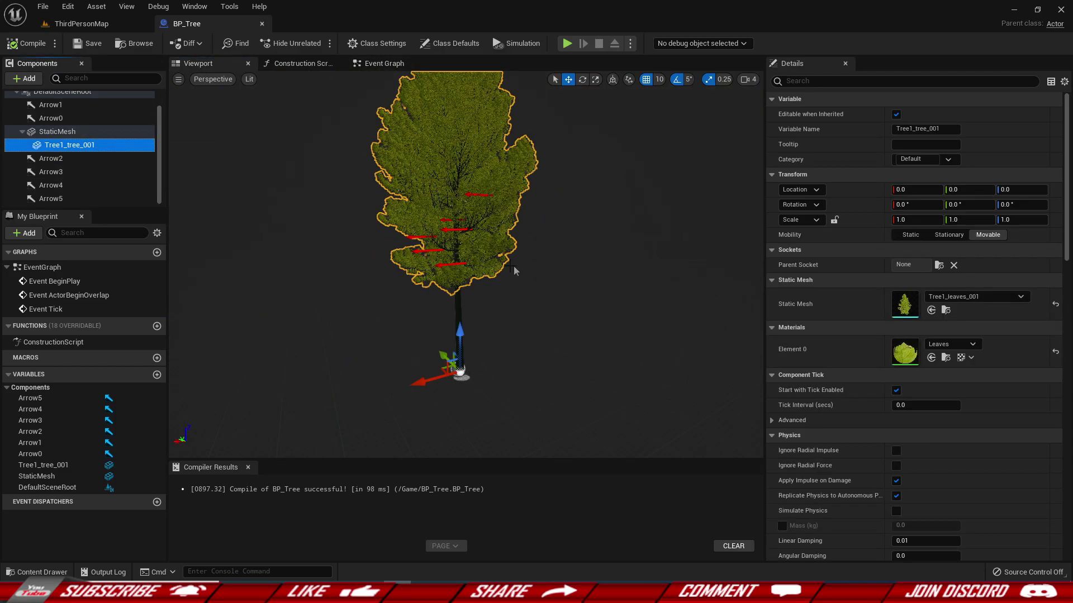
left_click(62, 136)
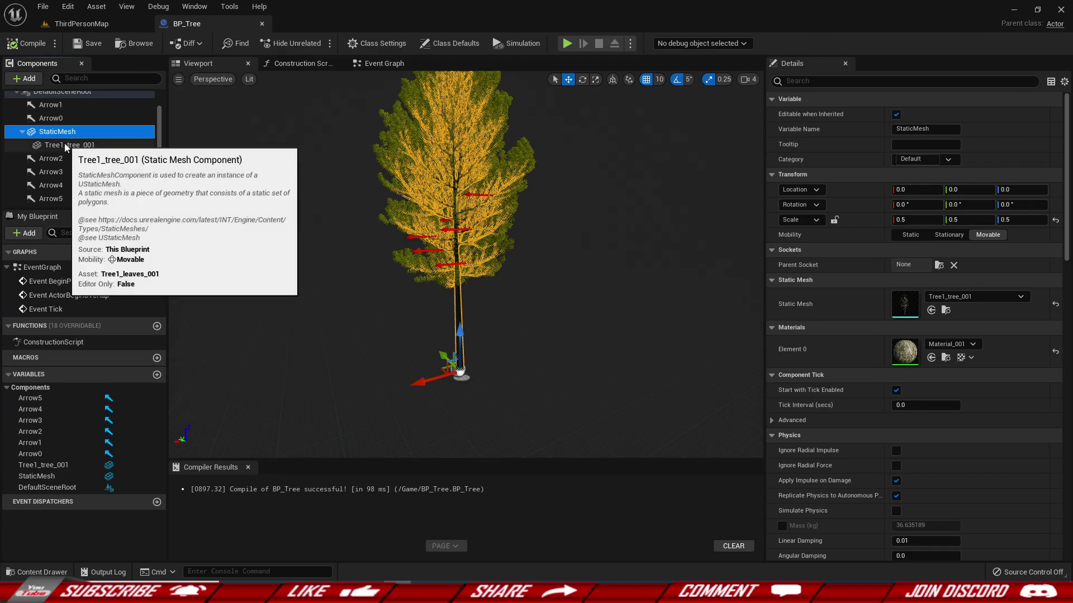
Set the collision preset of the leaves mesh component Tree1_tree_001 to NoCollision, then compile and save BP_Tree
left_click(65, 143)
scroll(904, 350, "down", 10)
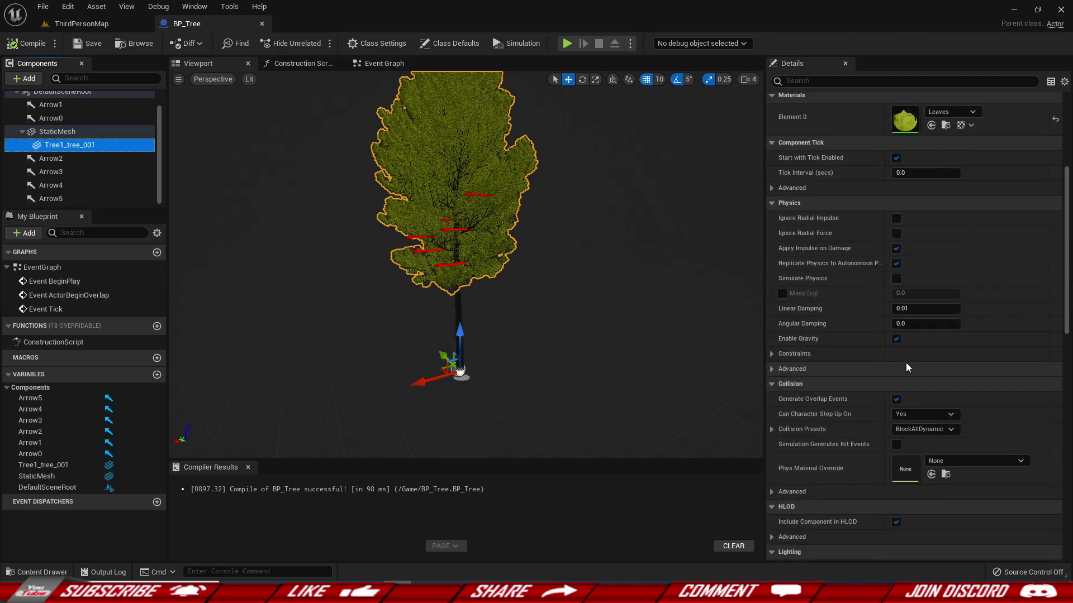
scroll(796, 363, "down", 1)
right_click_drag(698, 251, 659, 251)
key("w")
left_click(81, 148)
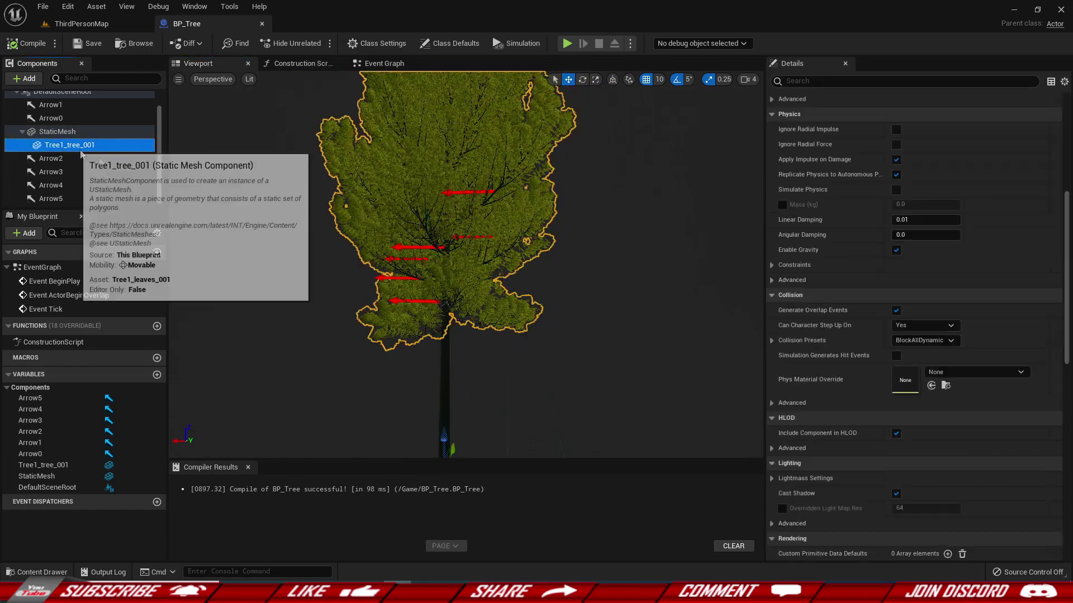
left_click(924, 341)
left_click(916, 373)
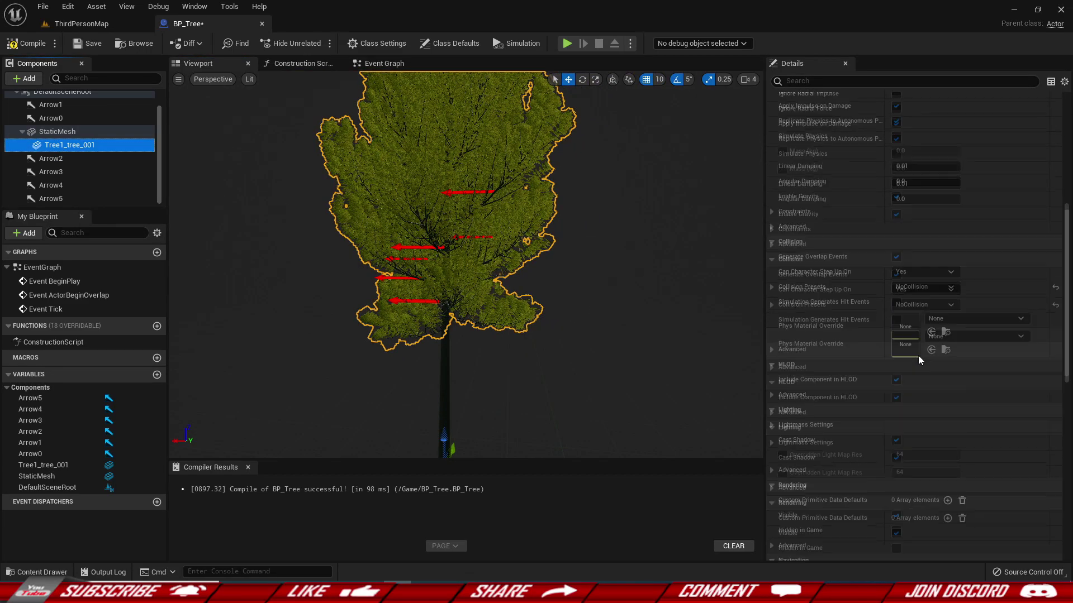
left_click(34, 44)
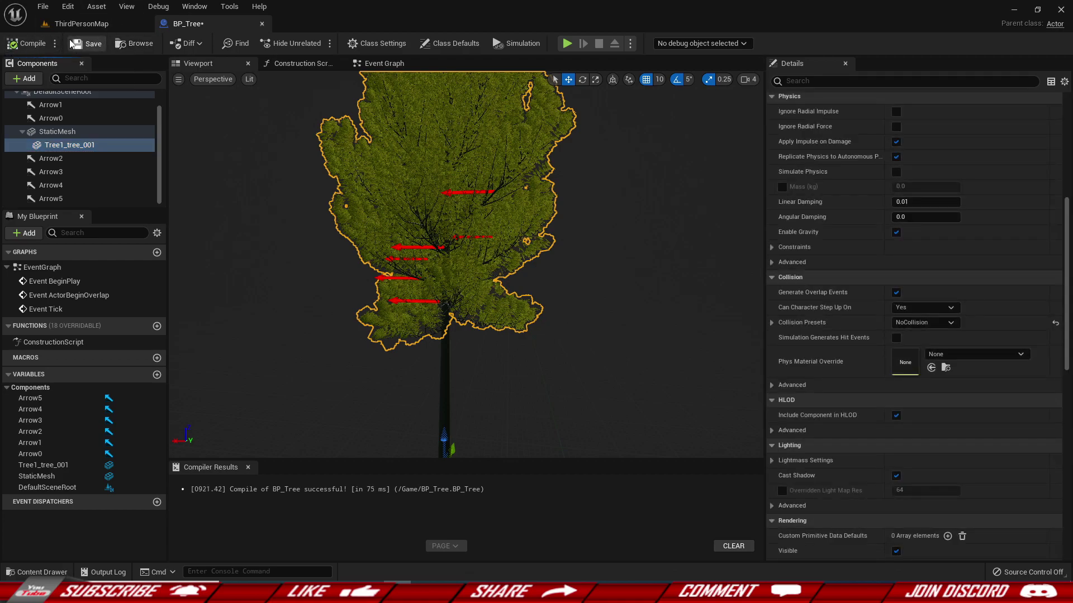
scroll(396, 228, "down", 3)
Delete the Event ActorBeginOverlap and Event Tick nodes from BP_Tree's Event Graph
left_click(384, 63)
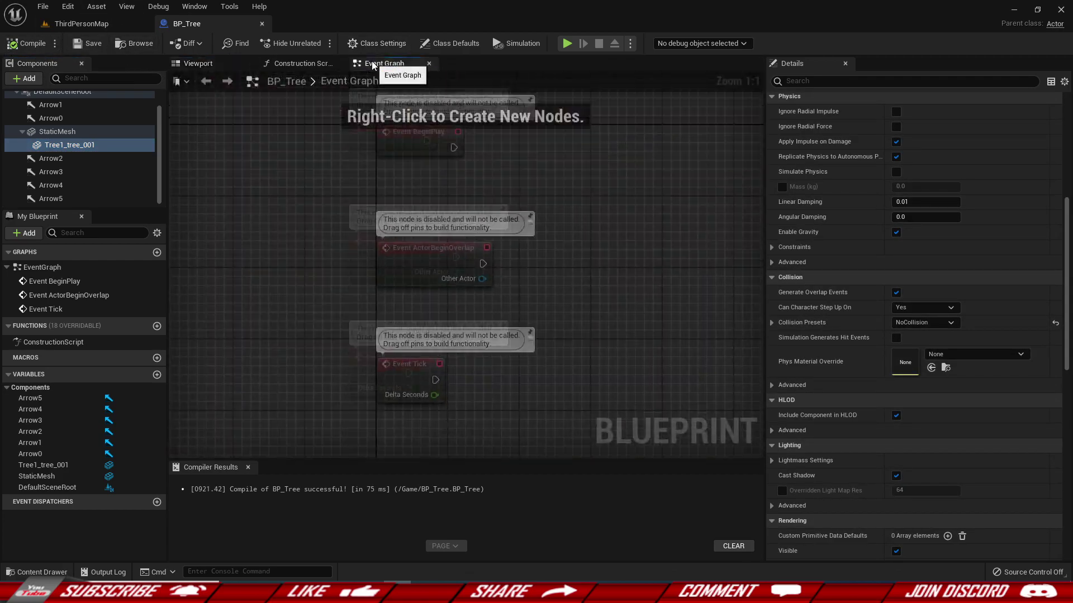
left_click_drag(301, 240, 545, 400)
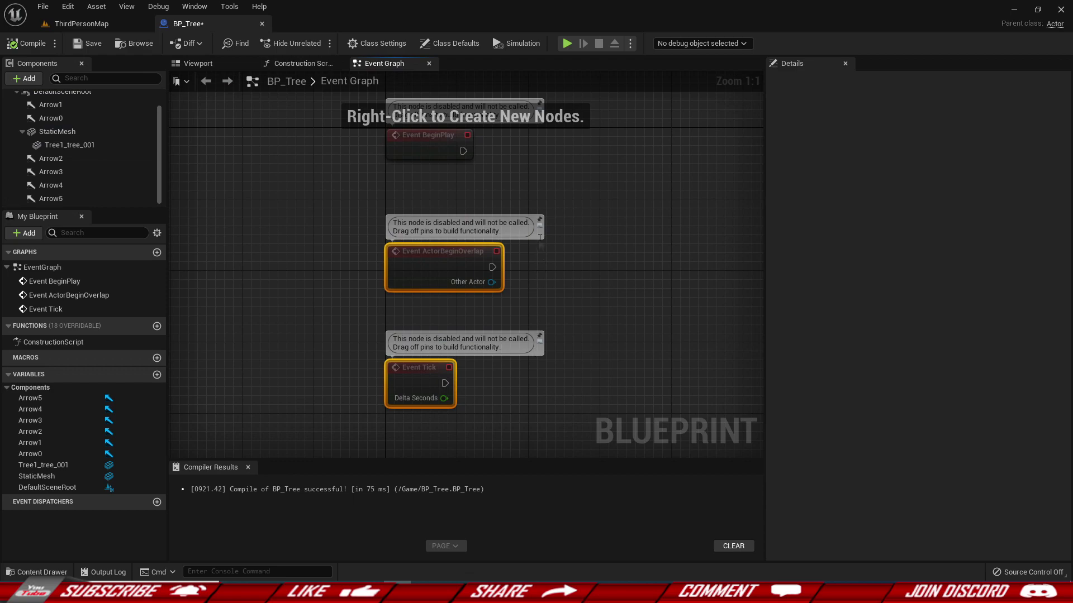
key("Delete")
right_click_drag(580, 202, 506, 271)
mouse_move(438, 277)
right_mouse_down()
mouse_move(427, 256)
mouse_move(452, 289)
right_mouse_up()
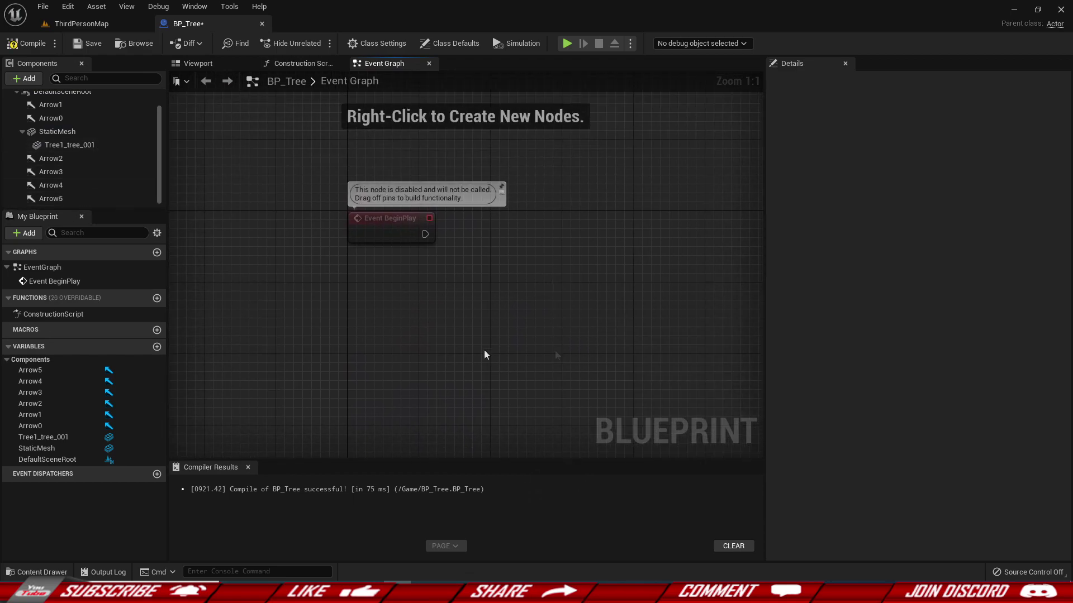
Add a Get Components By Class node below Event BeginPlay and set its component class to ArrowComponent
right_click_drag(485, 354, 367, 287)
right_click(326, 283)
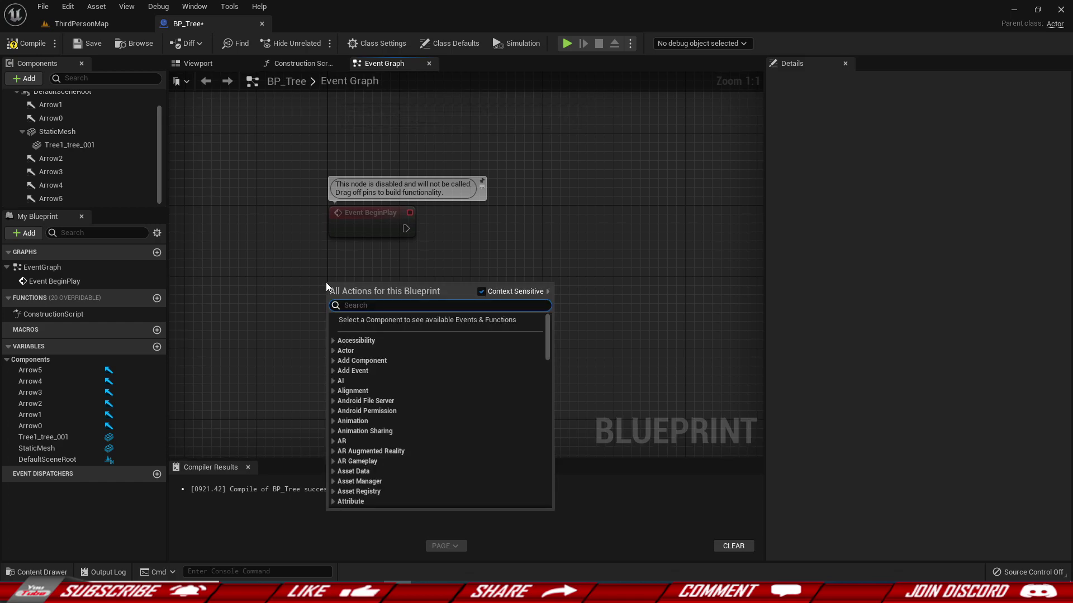
type("get compo")
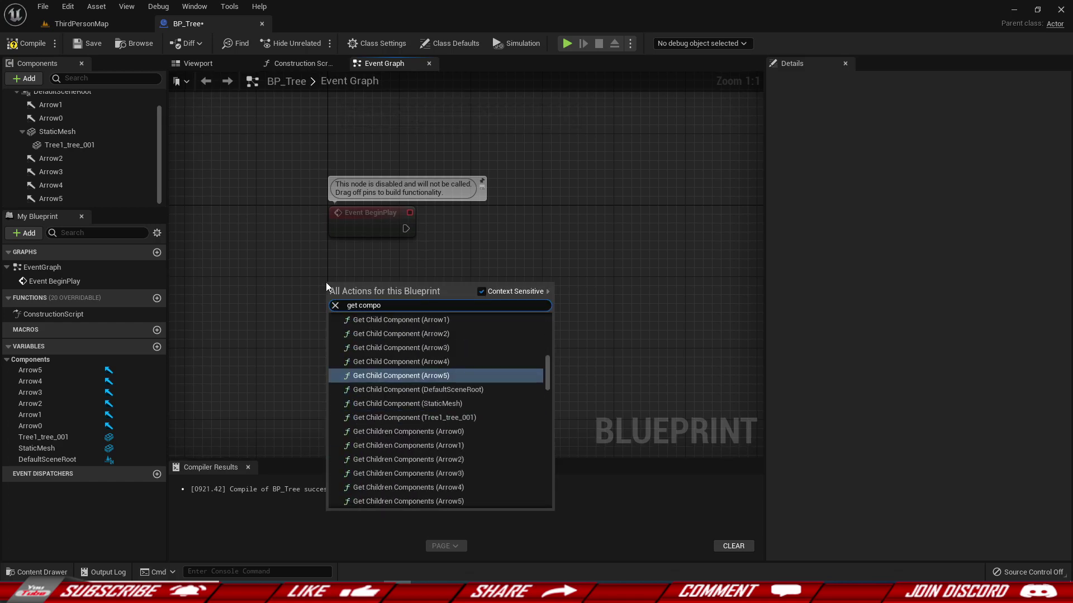
type("nents by c")
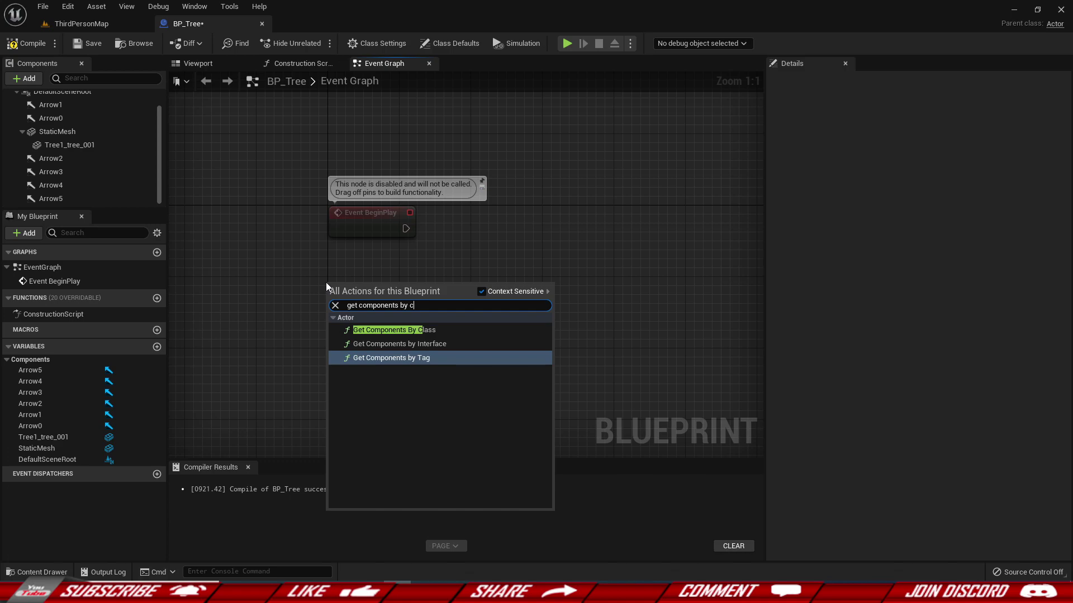
left_click(418, 332)
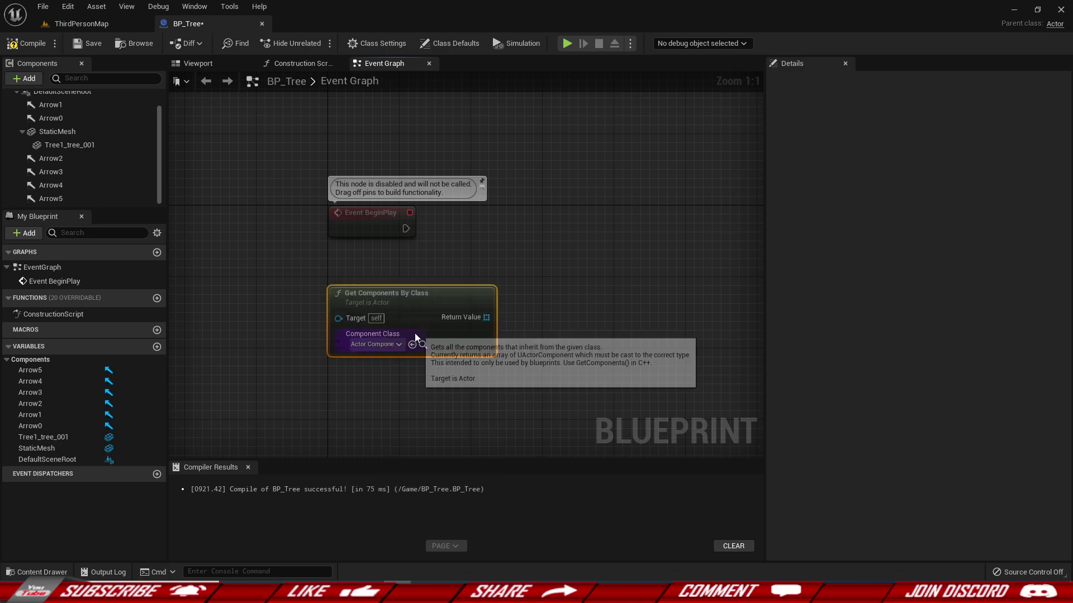
left_click_drag(417, 290, 414, 271)
left_click(378, 309)
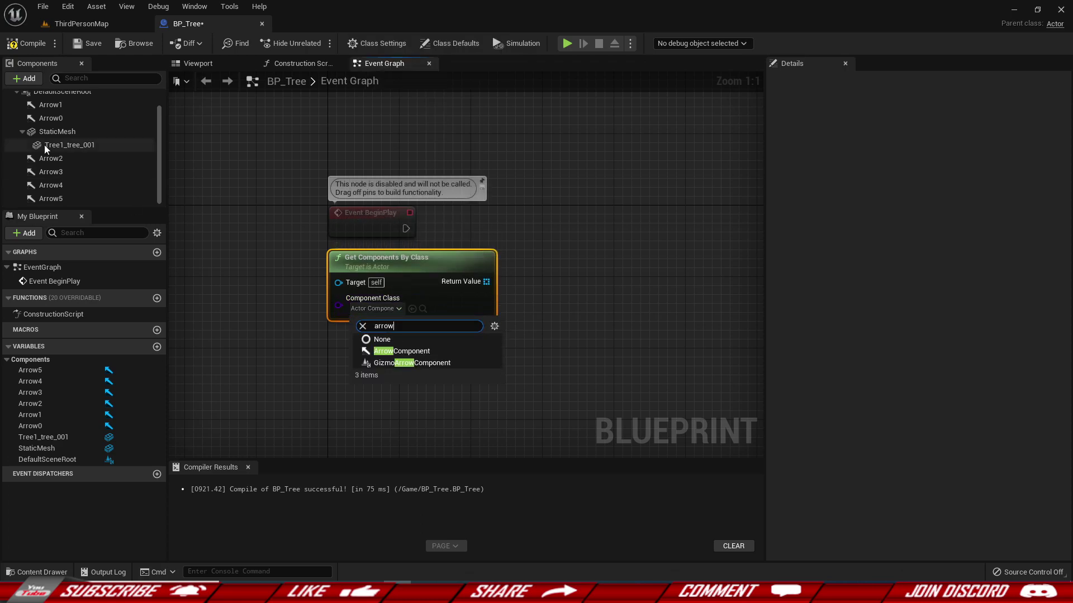
left_click(402, 351)
Promote the Return Value of Get Components By Class to a variable named AppleLocations
right_click_drag(460, 332, 422, 330)
left_click_drag(441, 282, 484, 240)
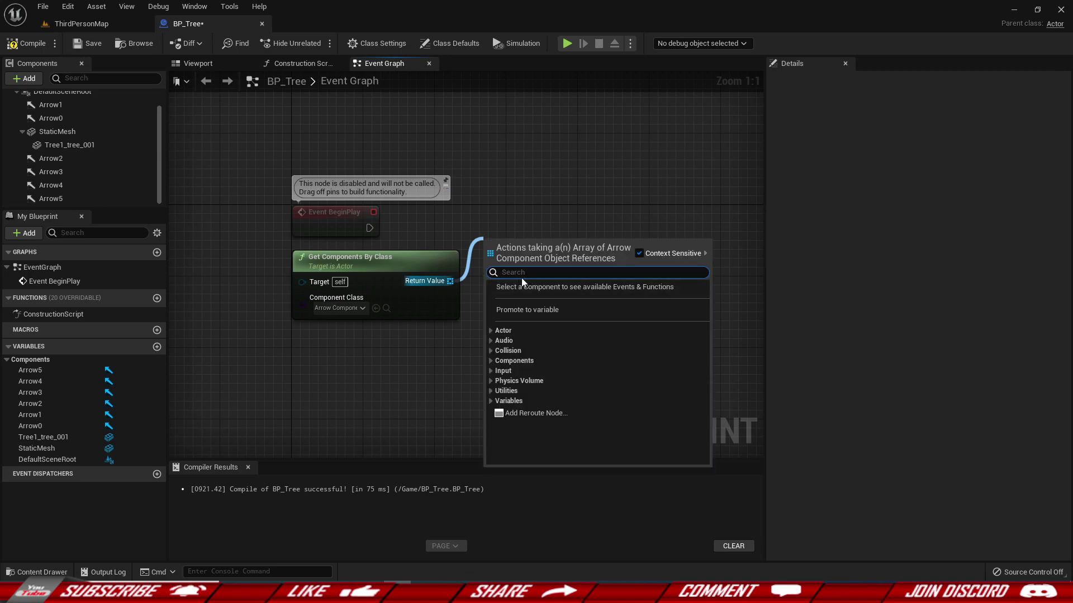
left_click(529, 311)
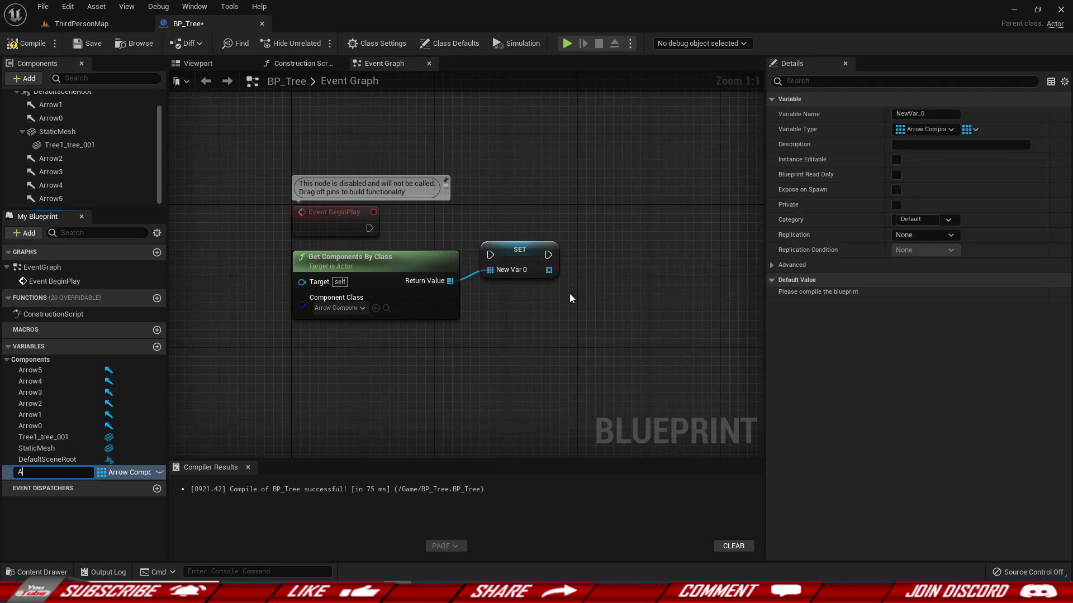
type("AppleLocations")
key("Return")
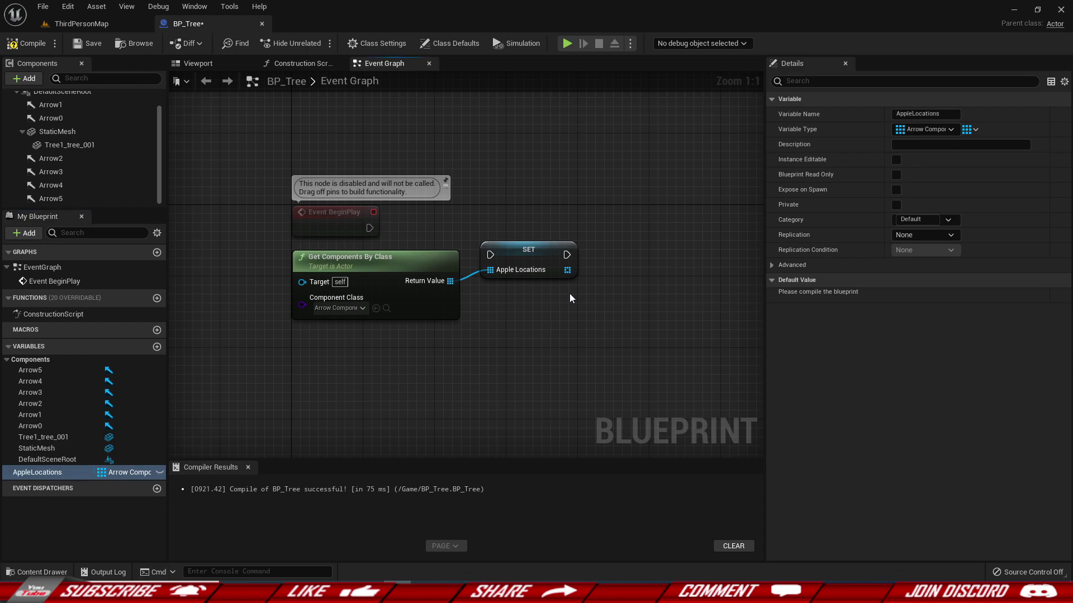
Connect Event BeginPlay's execution output to the Apple Locations SET node and align the SET node with the event
left_click_drag(494, 258, 494, 240)
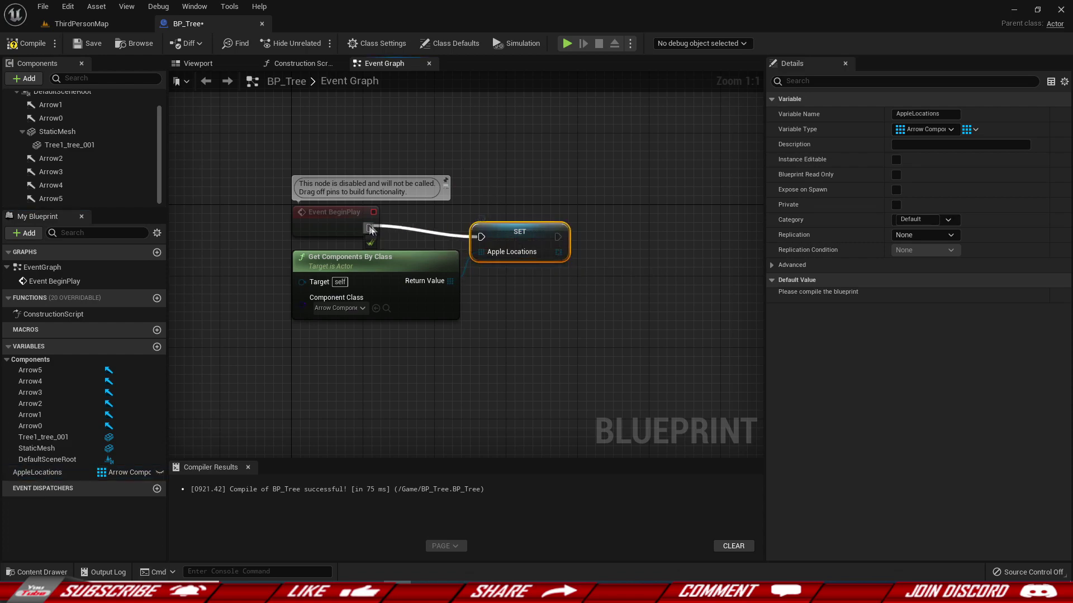
left_click_drag(373, 231, 371, 229)
left_click(580, 310)
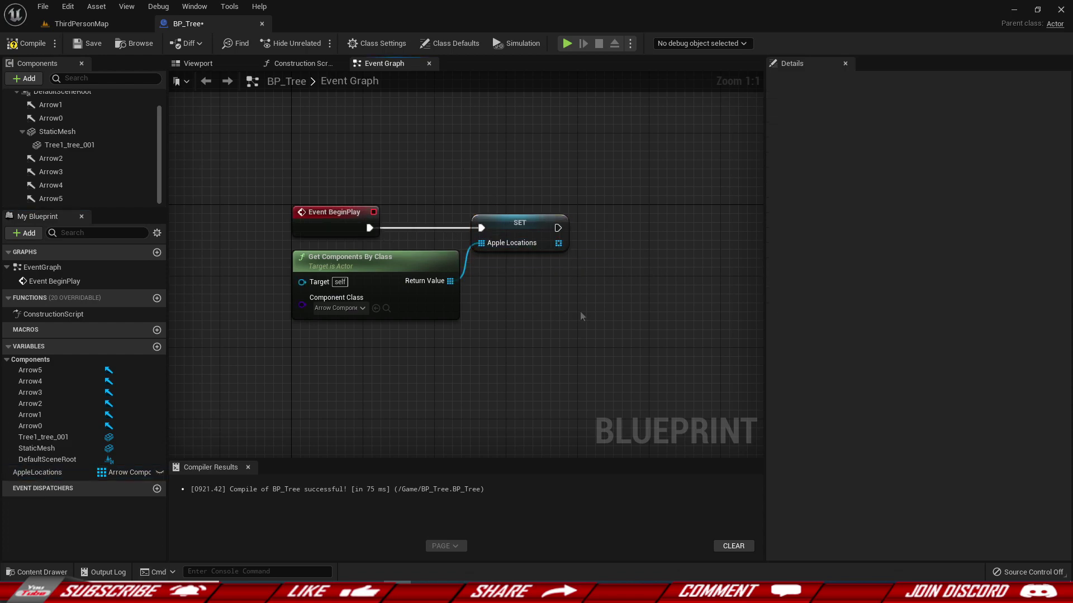
Create a Boolean array variable named AppleSpawned and compile BP_Tree
right_click_drag(580, 311, 483, 302)
right_click_drag(475, 354, 442, 365)
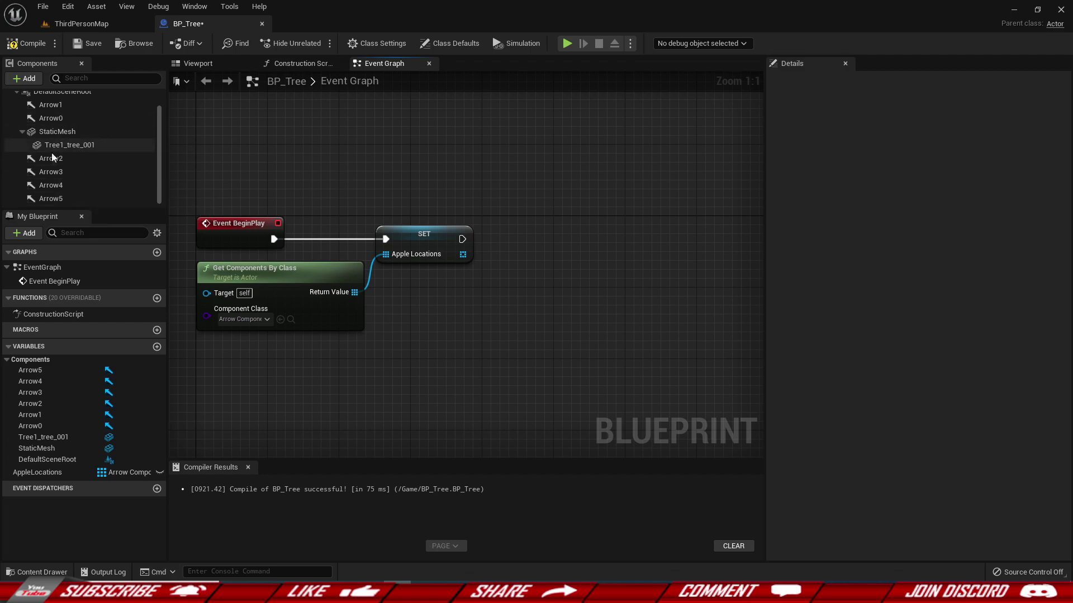
left_click(157, 347)
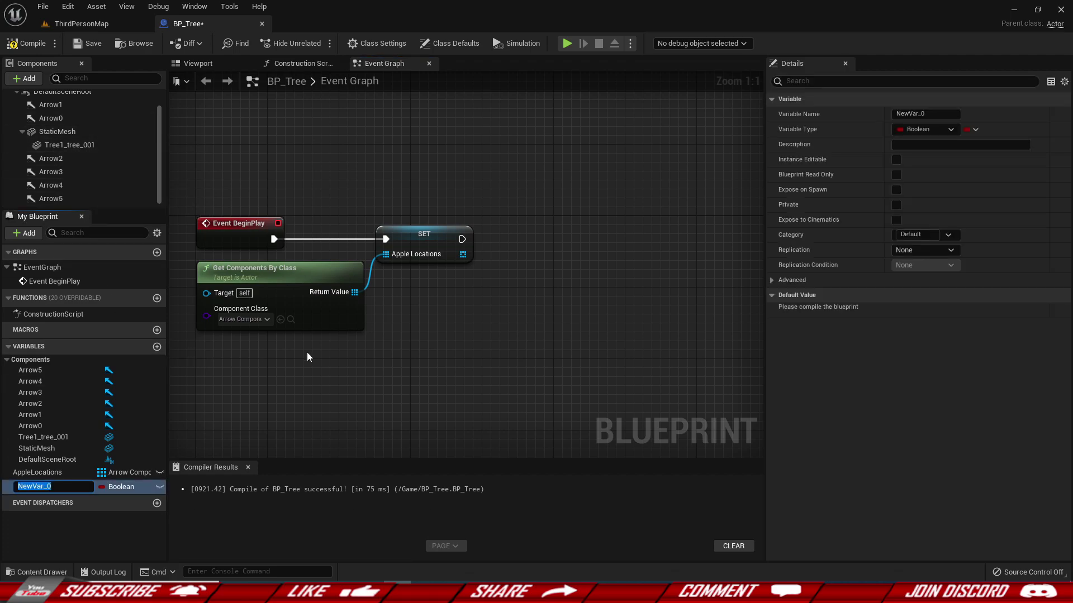
type("AppleSpawned")
key("Return")
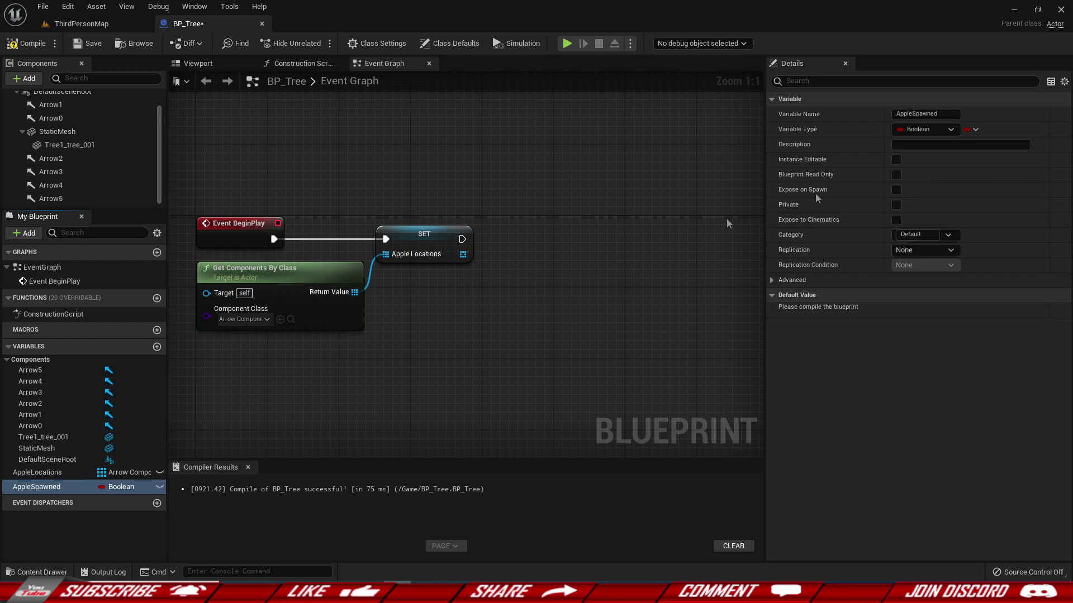
left_click(969, 130)
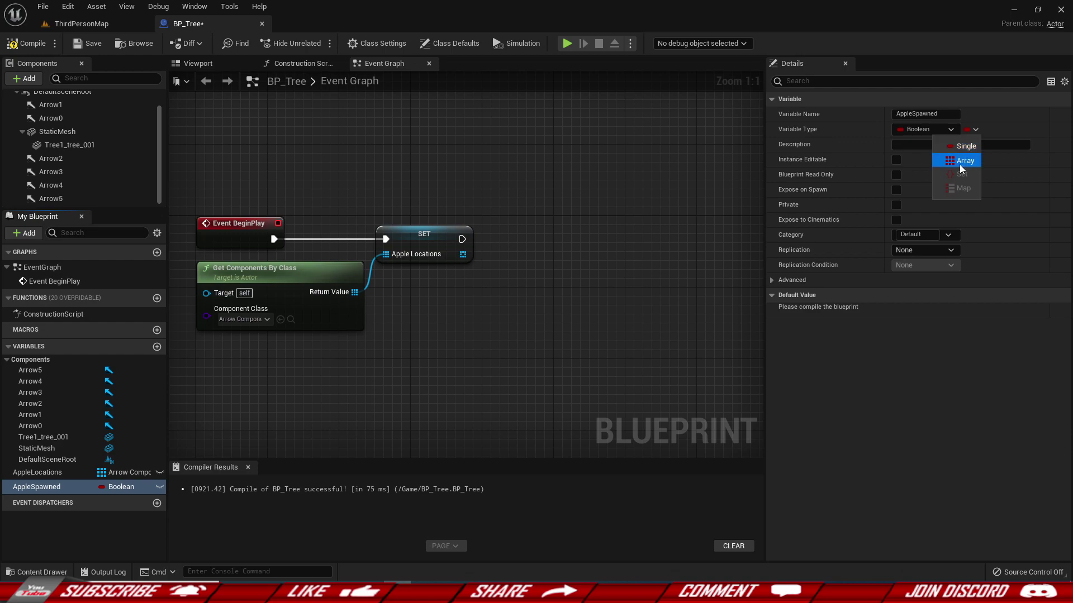
left_click(959, 164)
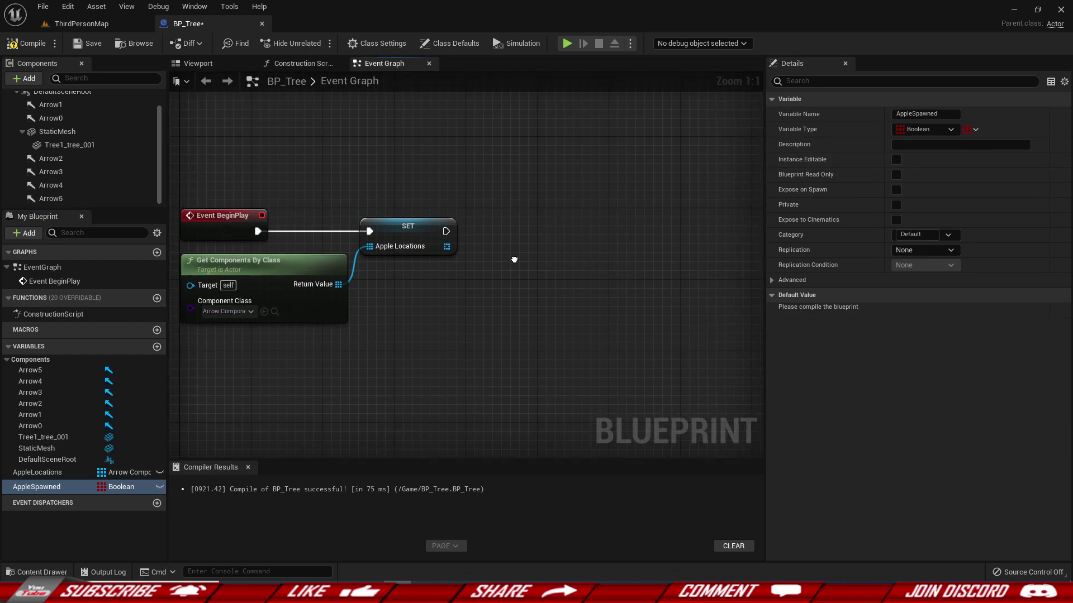
right_click(522, 281)
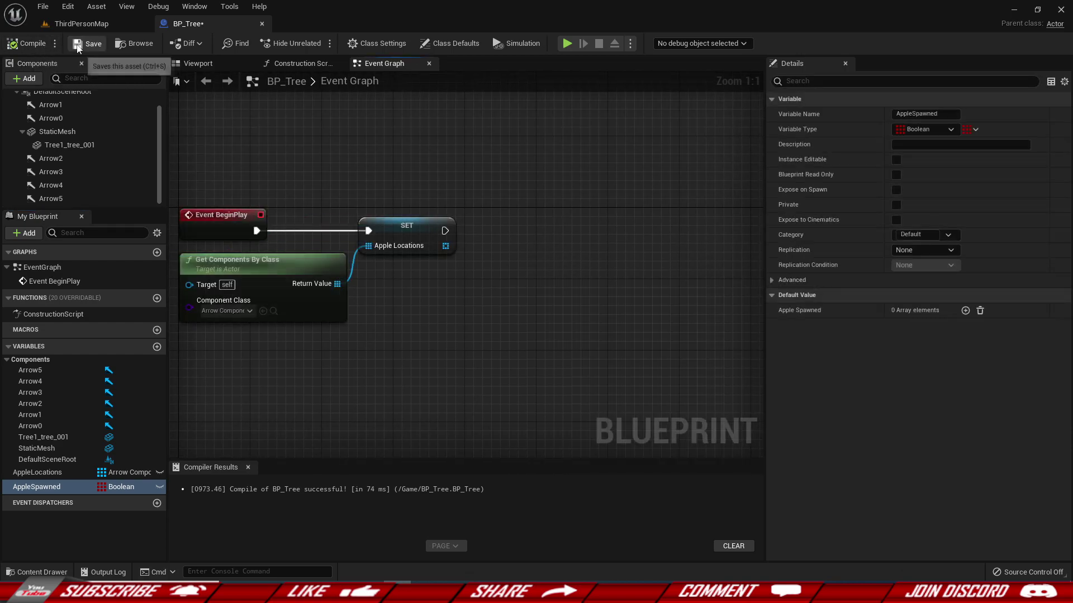